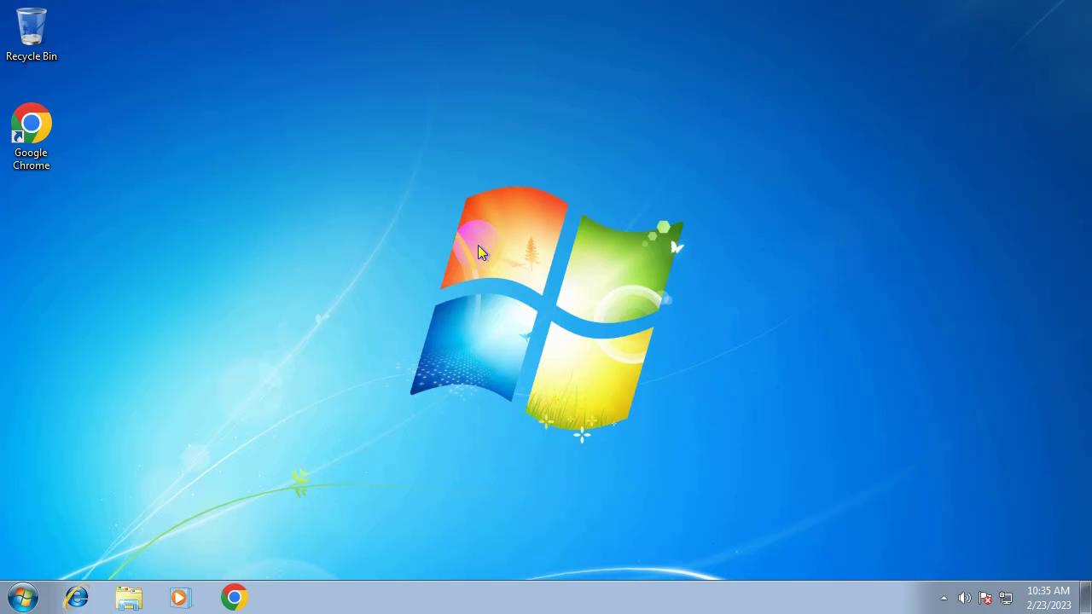
- Check the computer's Windows edition and system information in the System properties, and minimise the System and Computer windows
{"action": "key", "text": "super+e"}
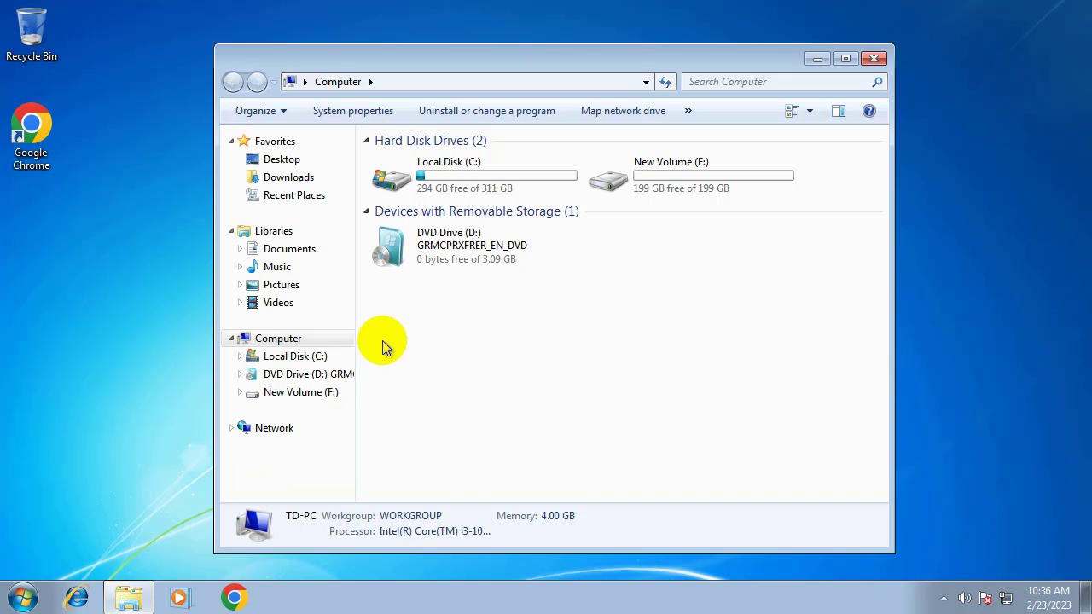
{"action": "right_click", "coordinate": [304, 338]}
{"action": "left_click", "coordinate": [358, 533]}
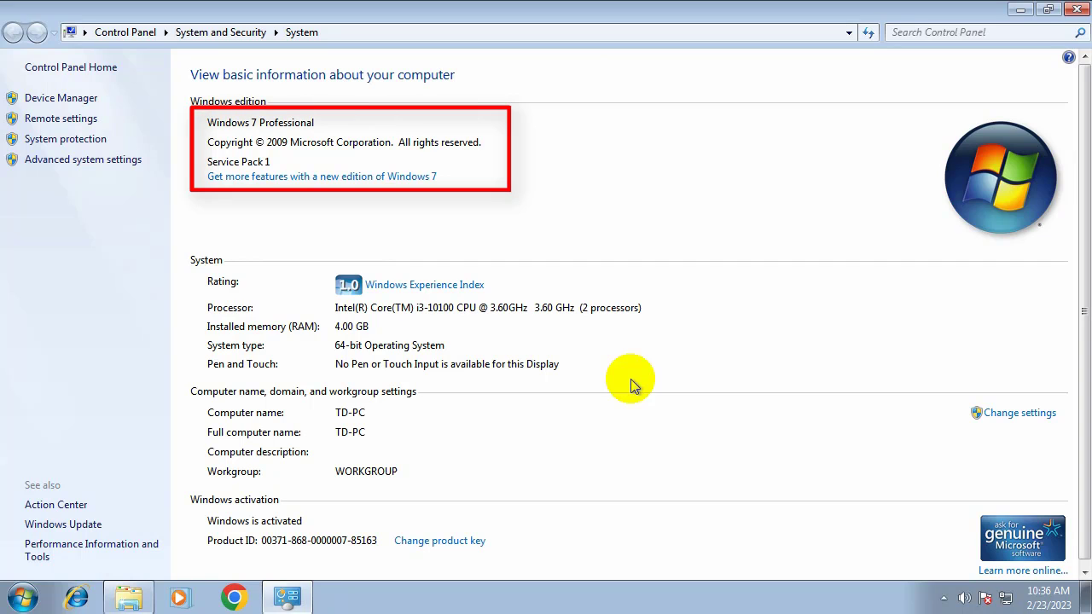
{"action": "left_click", "coordinate": [1020, 10]}
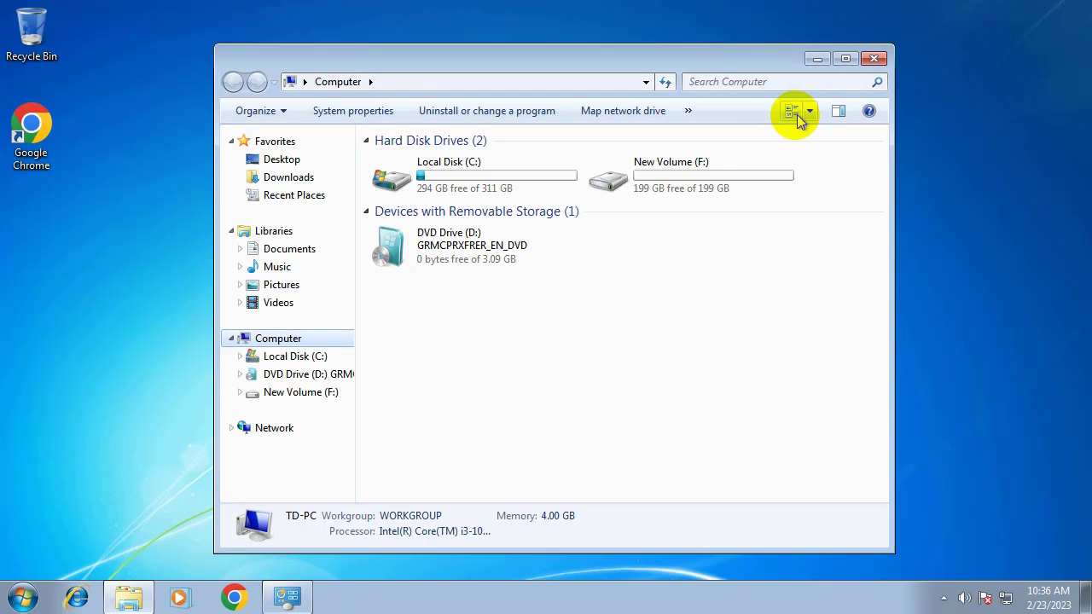
{"action": "left_click", "coordinate": [815, 58]}
- Switch to Google Chrome, search Google for "tai win 10" and open Microsoft's Download Windows 10 Disc Image (ISO File) result
{"action": "left_click", "coordinate": [234, 597]}
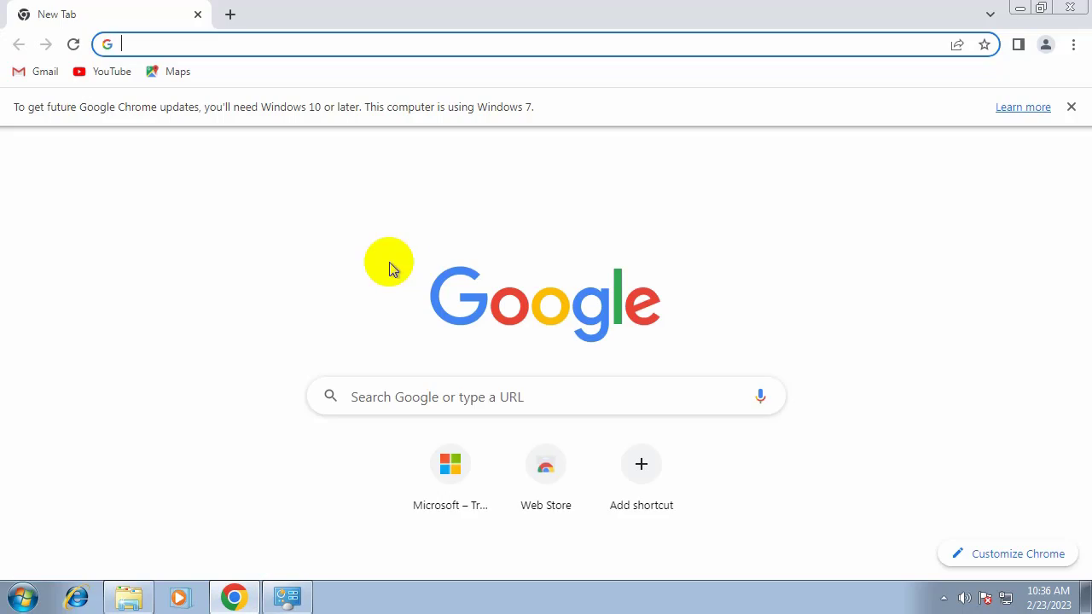
{"action": "left_click", "coordinate": [398, 393]}
{"action": "type", "text": "tai"}
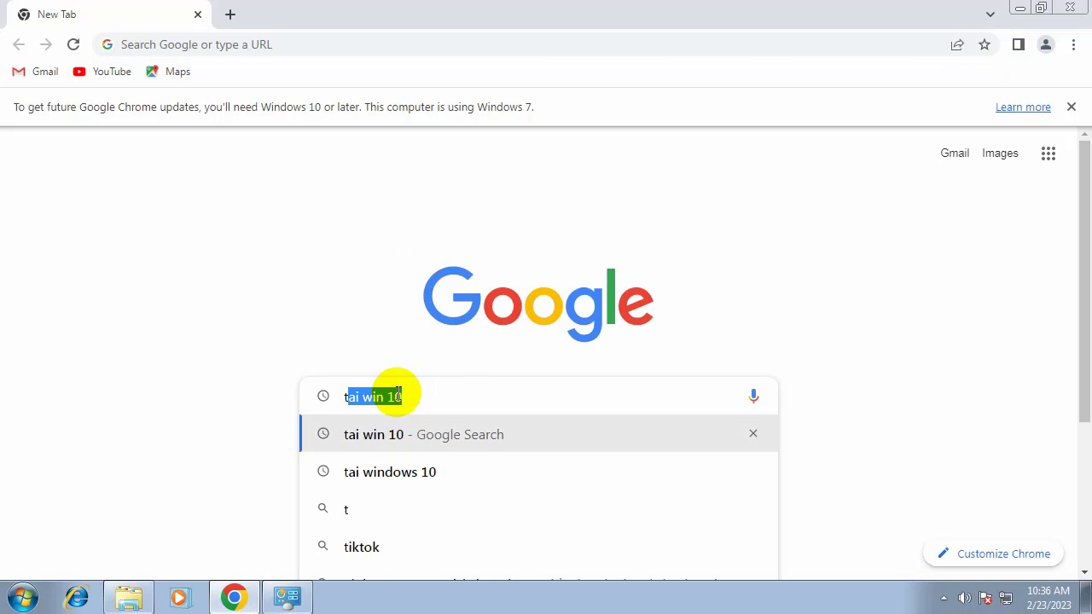
{"action": "type", "text": " win 10"}
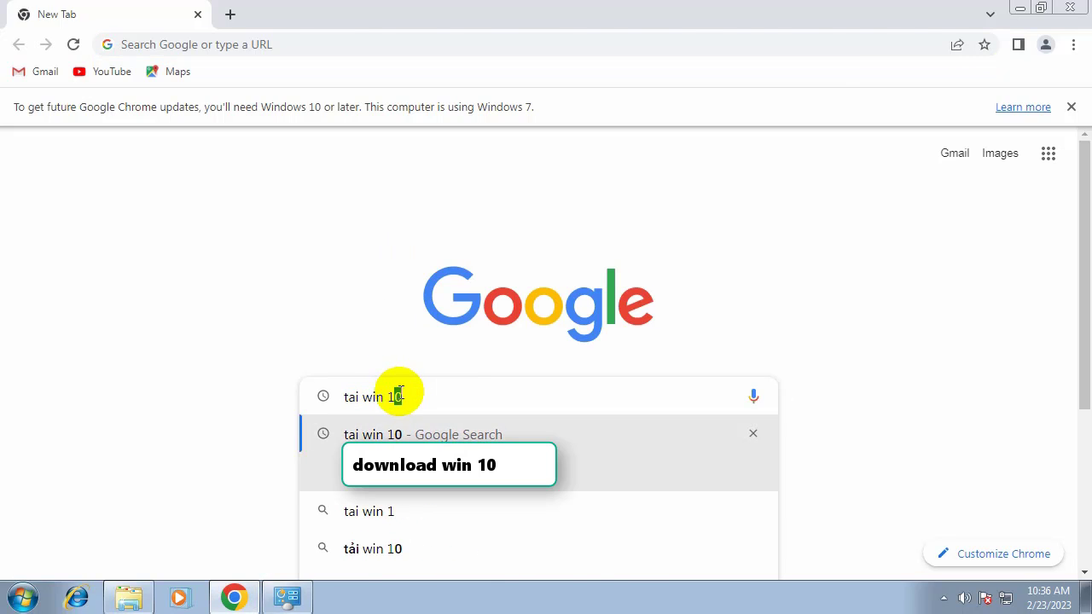
{"action": "key", "text": "Return"}
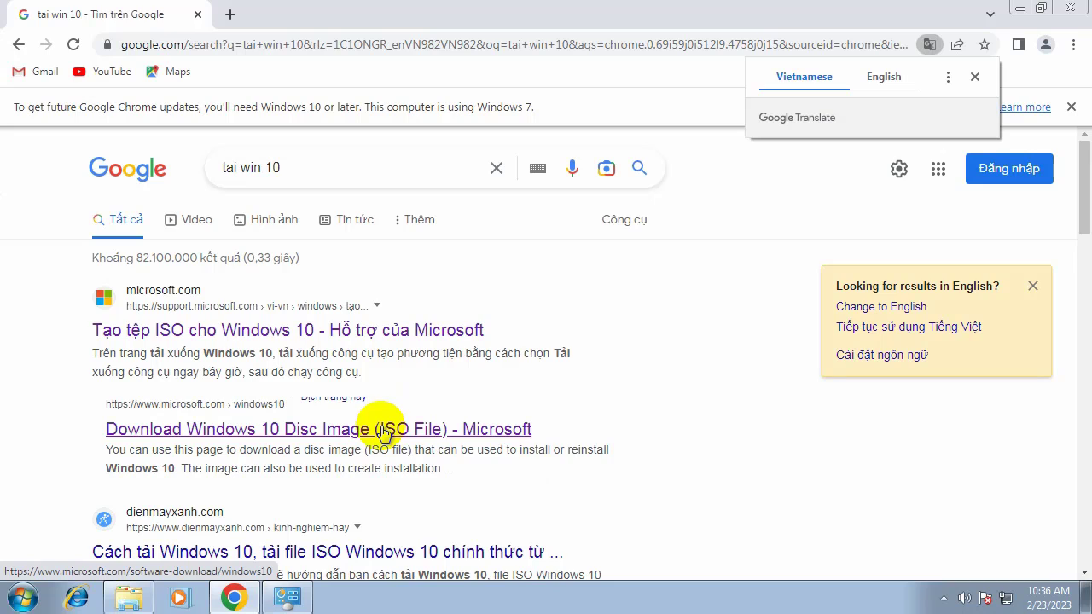
{"action": "left_click", "coordinate": [384, 430]}
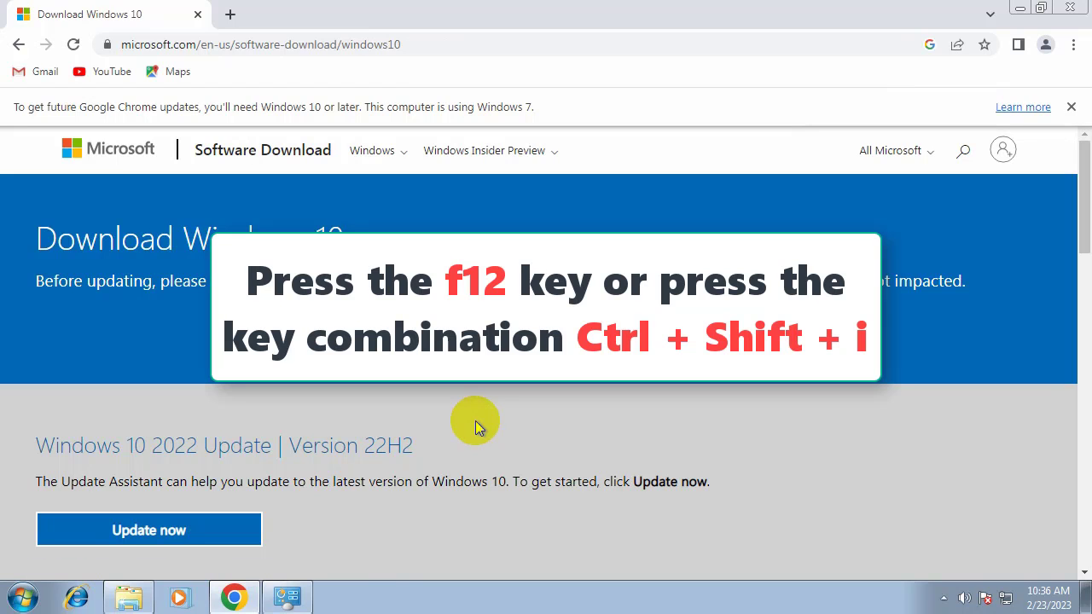
- Emulate a mobile device with the browser's developer tools and reload the Download Windows 10 page
{"action": "key", "text": "F12"}
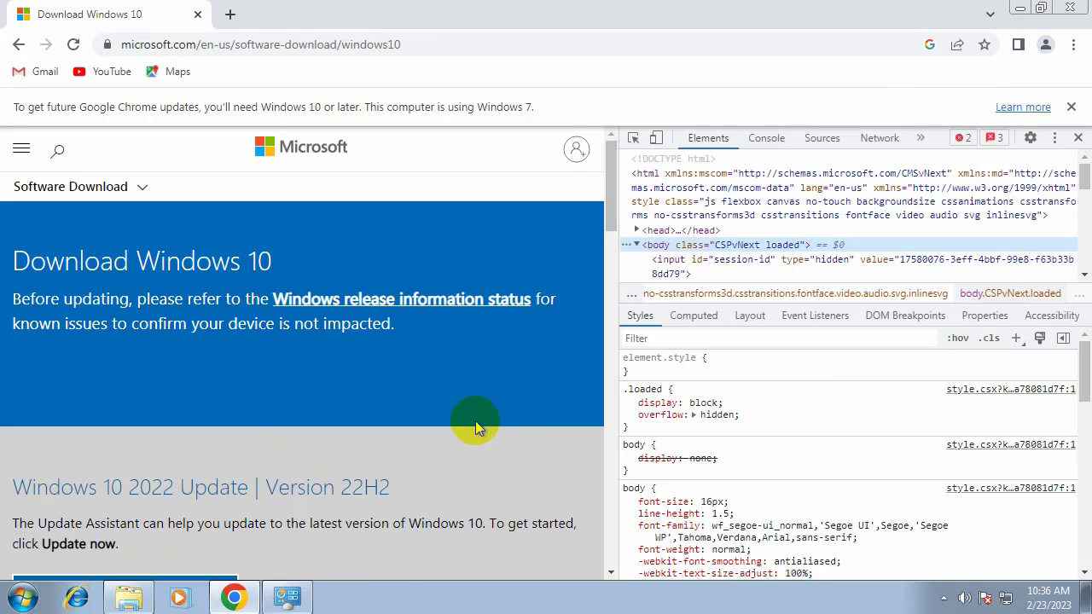
{"action": "left_click", "coordinate": [656, 144]}
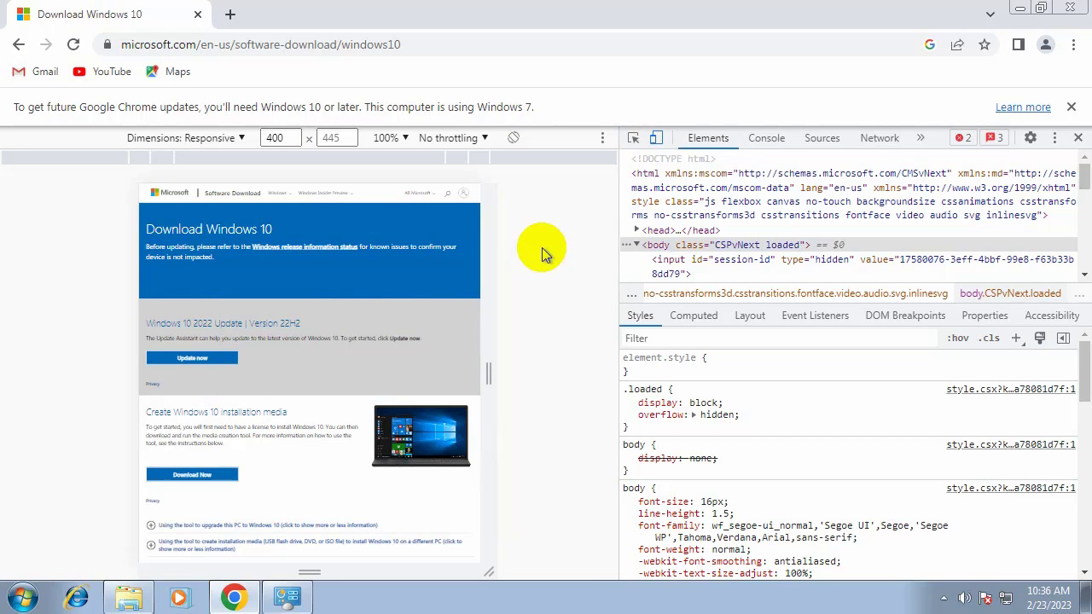
{"action": "left_click", "coordinate": [72, 50]}
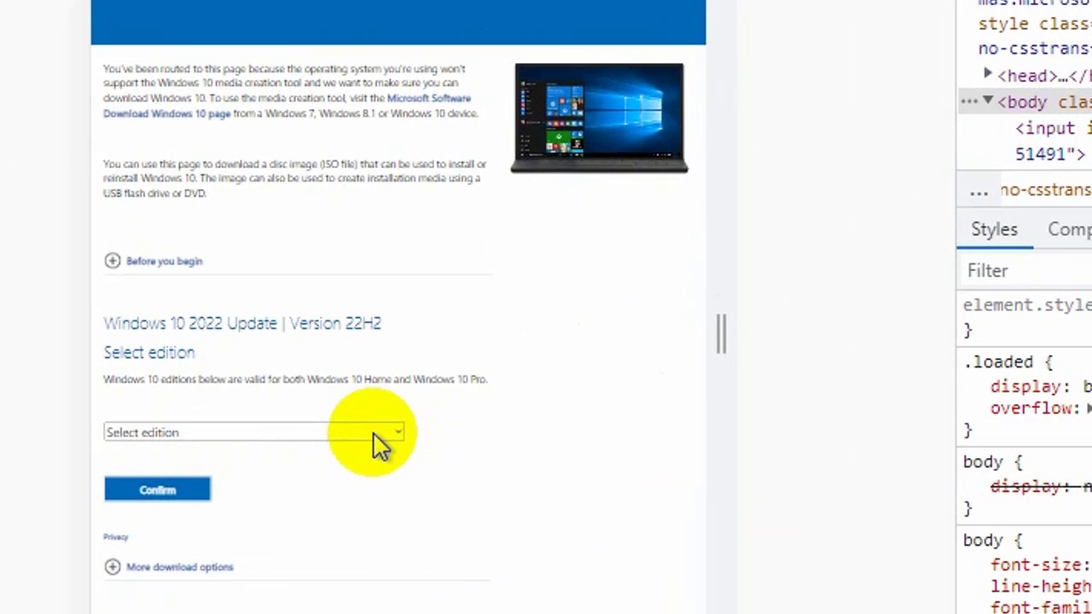
- Select the edition Windows 10 (multi-edition ISO) and confirm it
{"action": "left_click", "coordinate": [375, 436]}
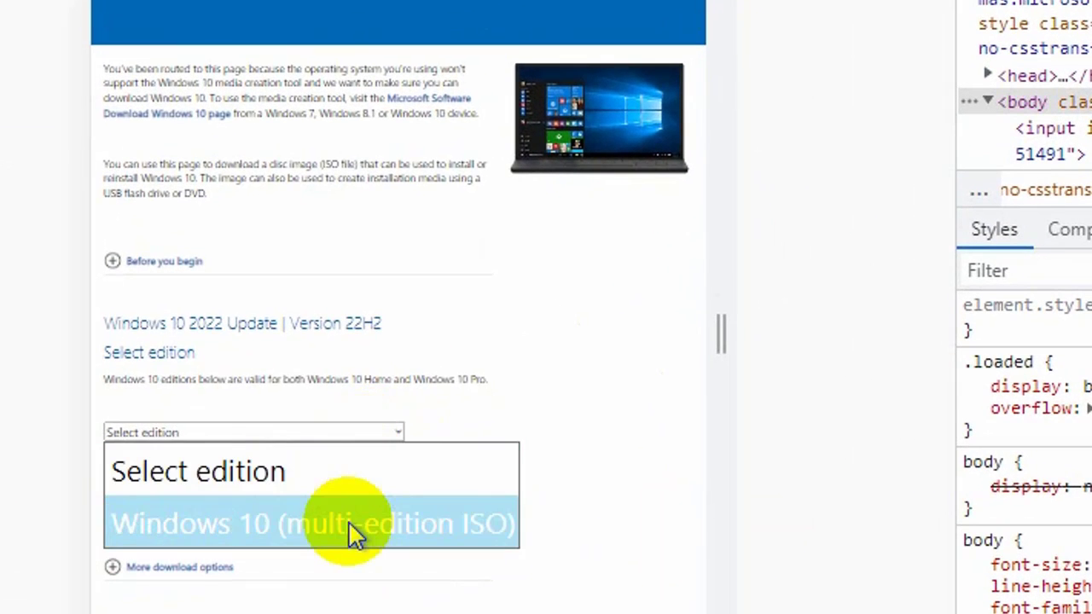
{"action": "left_click", "coordinate": [356, 529]}
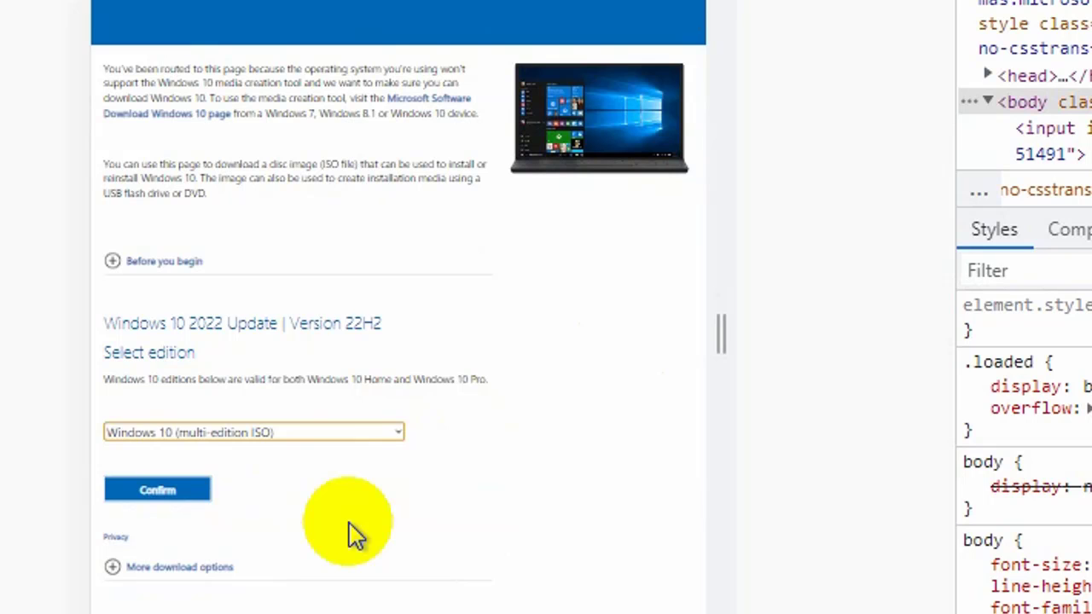
{"action": "left_click", "coordinate": [159, 490]}
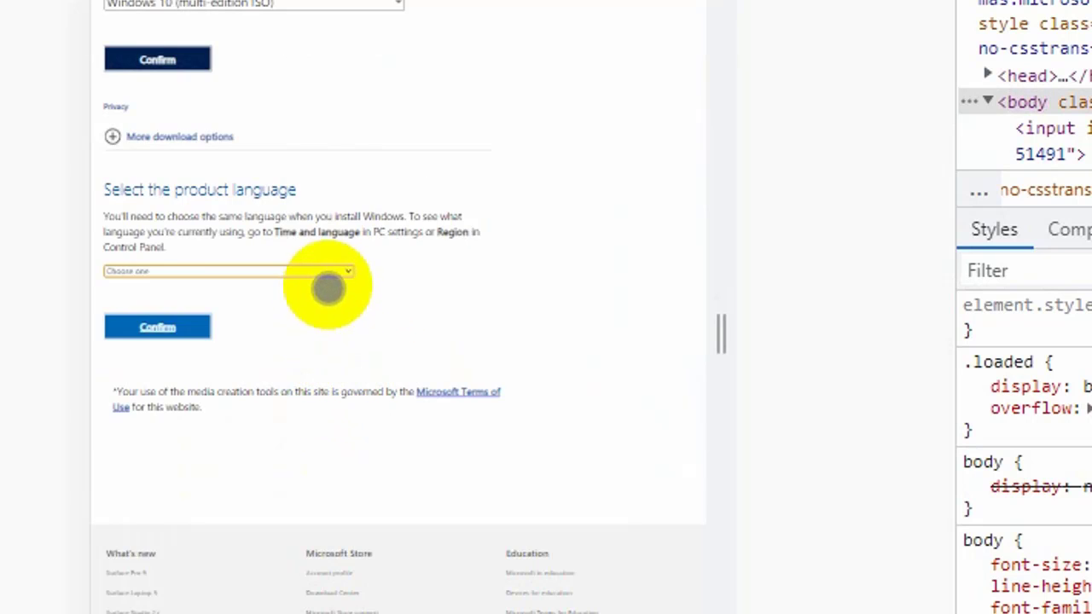
- Choose English International as the product language and confirm it
{"action": "left_click", "coordinate": [336, 272]}
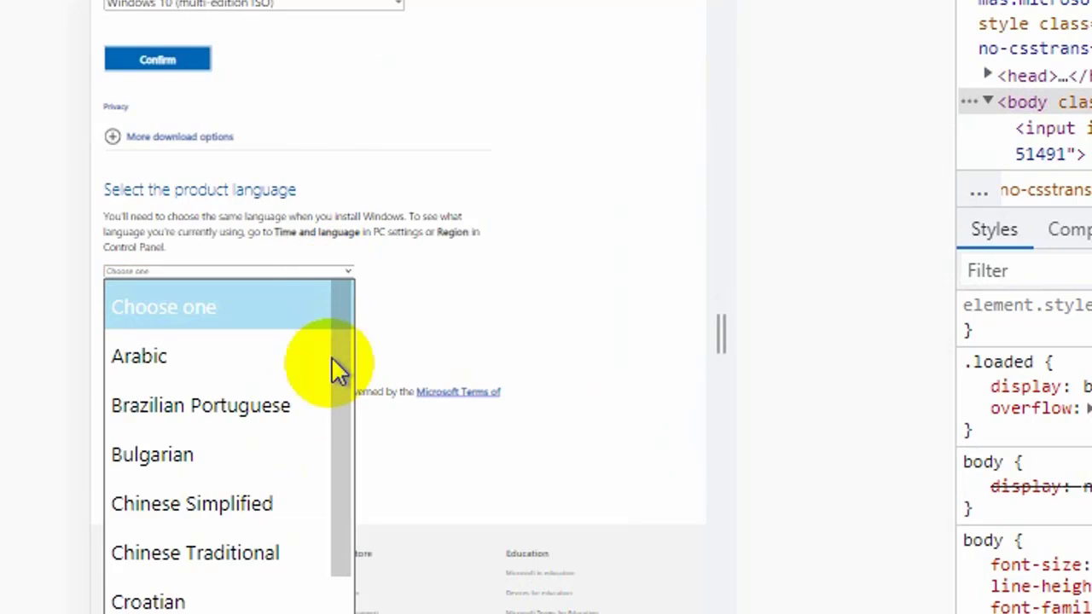
{"action": "scroll", "coordinate": [328, 397], "scroll_direction": "down", "scroll_amount": 5}
{"action": "scroll", "coordinate": [320, 405], "scroll_direction": "up", "scroll_amount": 3}
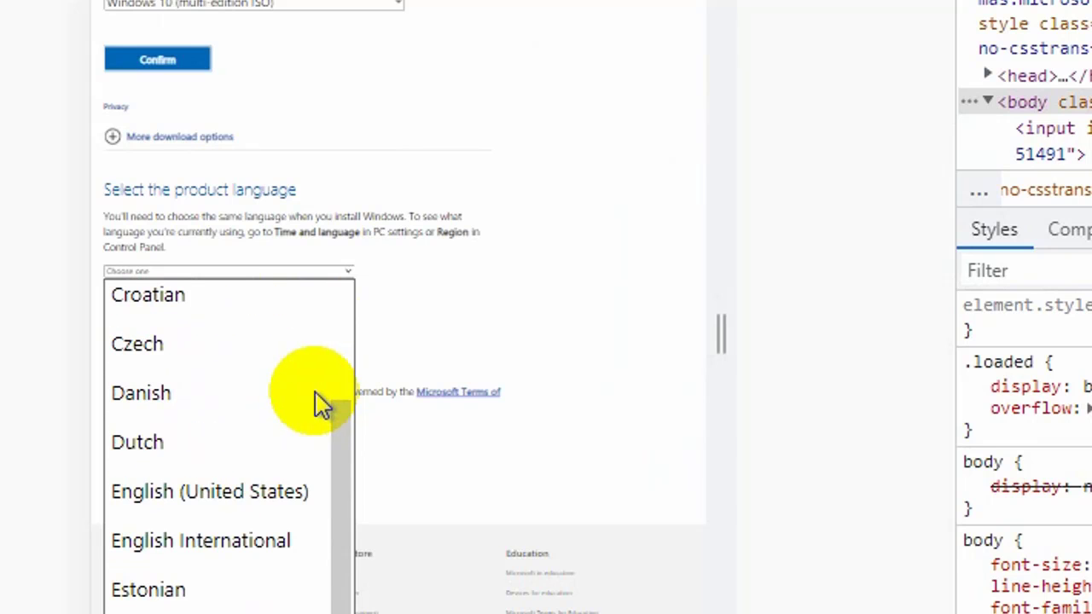
{"action": "left_click", "coordinate": [248, 540]}
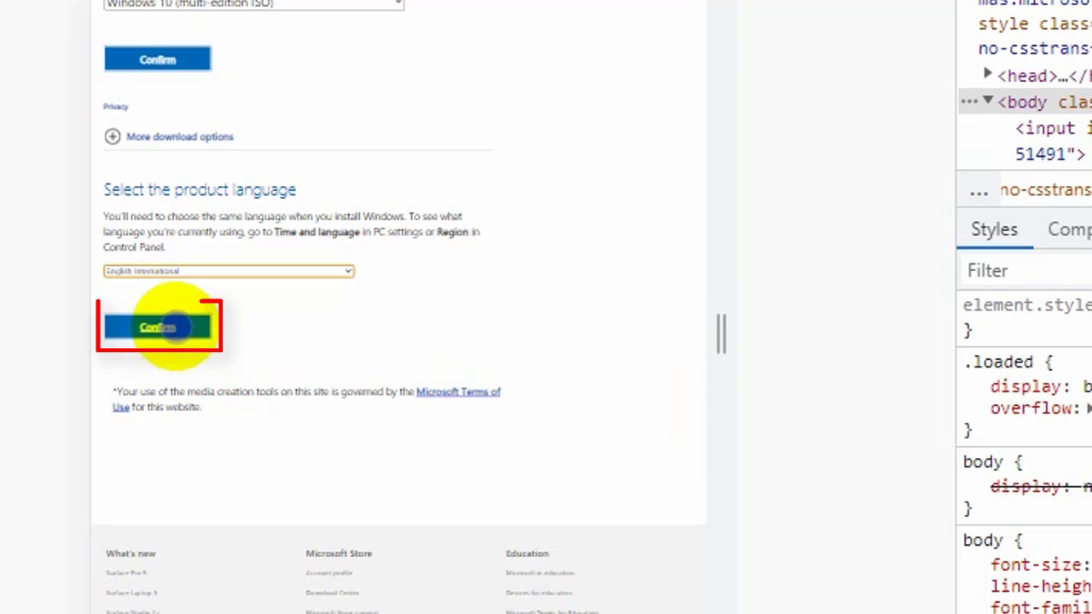
{"action": "left_click", "coordinate": [175, 327]}
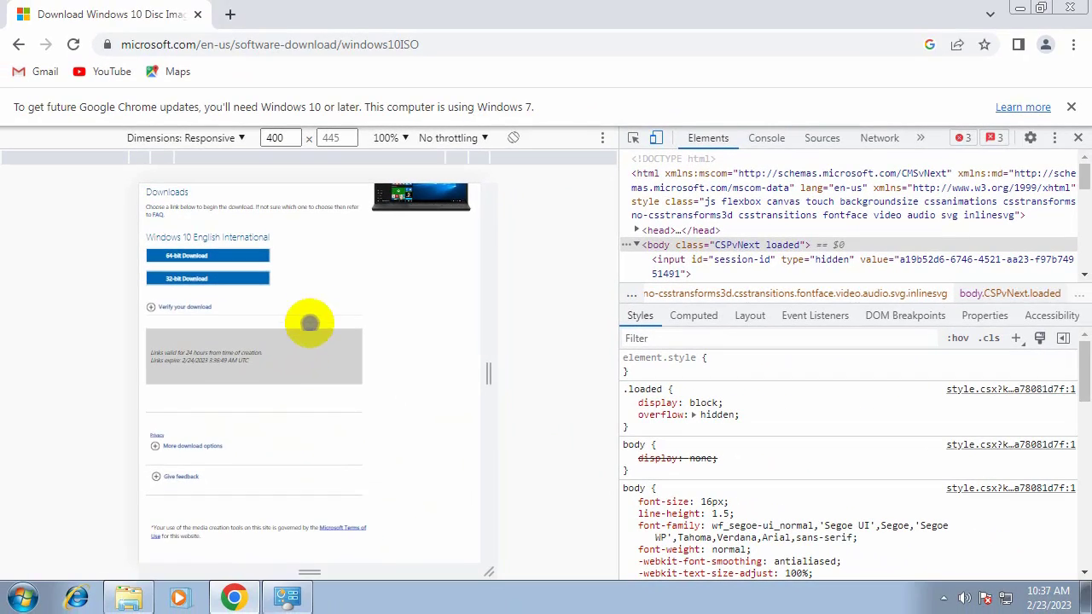
- Check the computer's system type in the System window and download the 64-bit Windows 10 English International ISO
{"action": "left_click", "coordinate": [288, 596]}
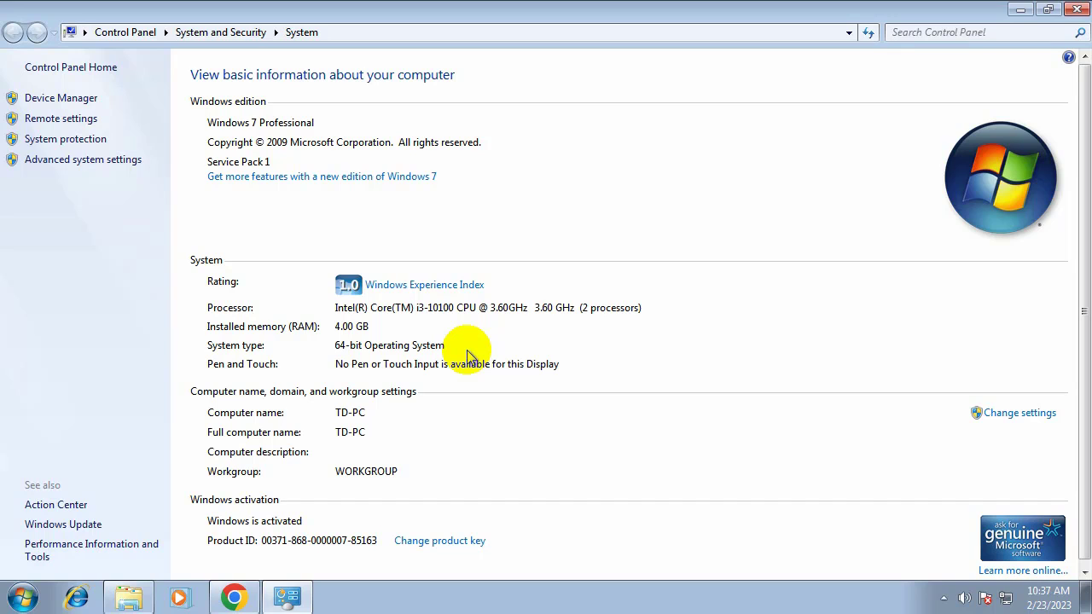
{"action": "left_click", "coordinate": [239, 596]}
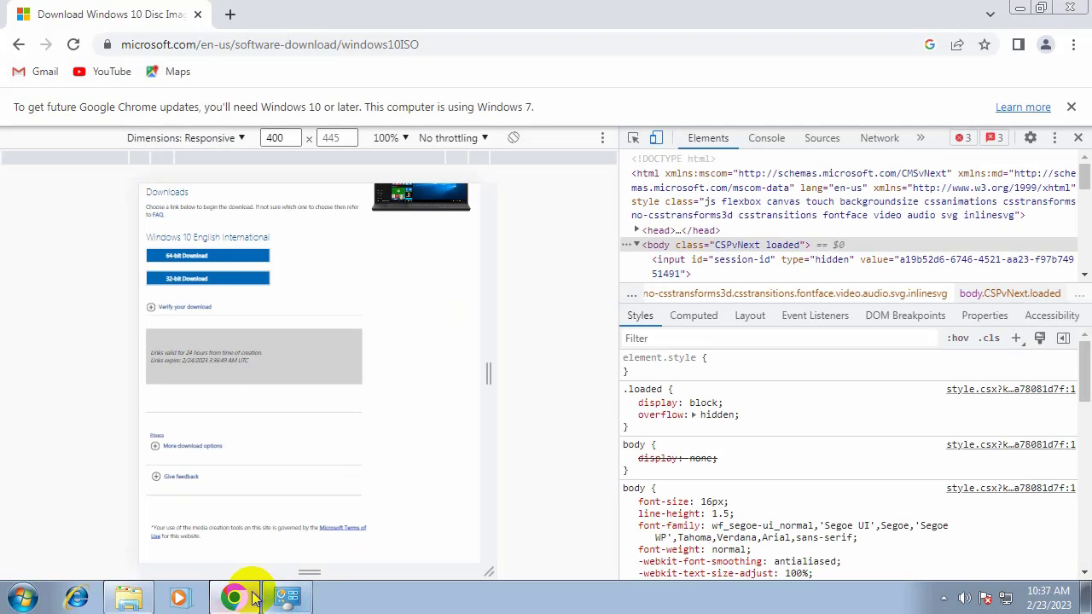
{"action": "left_click", "coordinate": [223, 255]}
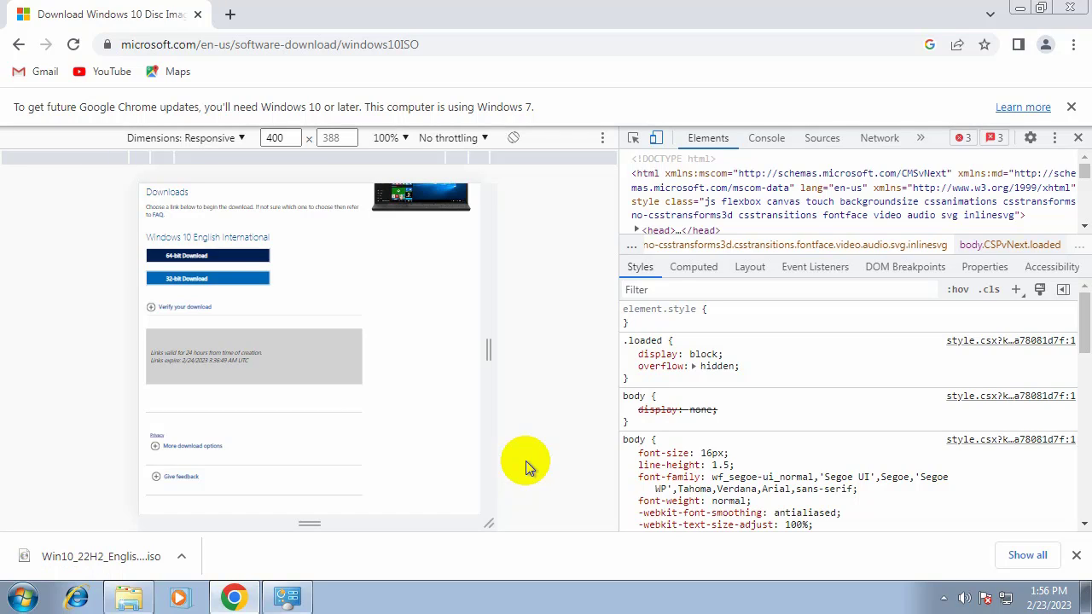
- Move the Win10_22H2_EnglishInternational_x64 disc image from the Downloads folder to New Volume (F:)
{"action": "left_click", "coordinate": [130, 600]}
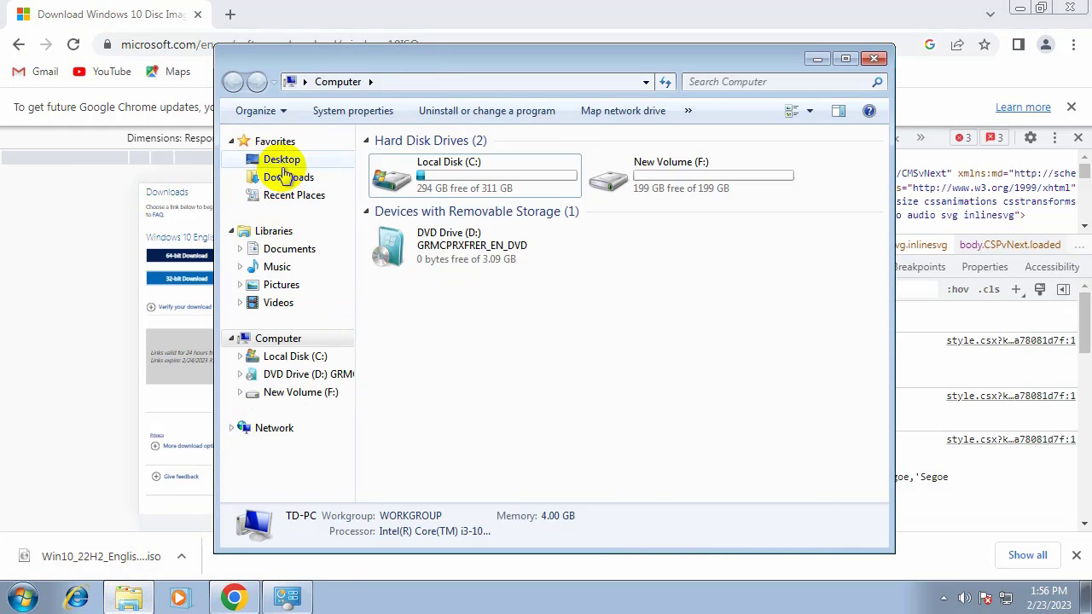
{"action": "left_click", "coordinate": [282, 162]}
{"action": "left_click", "coordinate": [278, 176]}
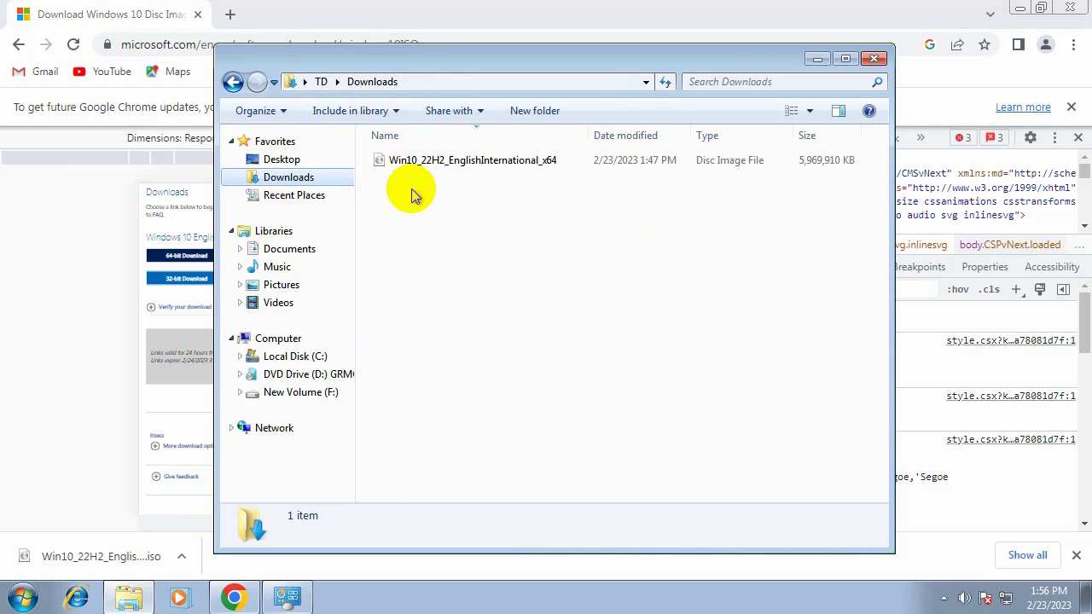
{"action": "left_click", "coordinate": [440, 165]}
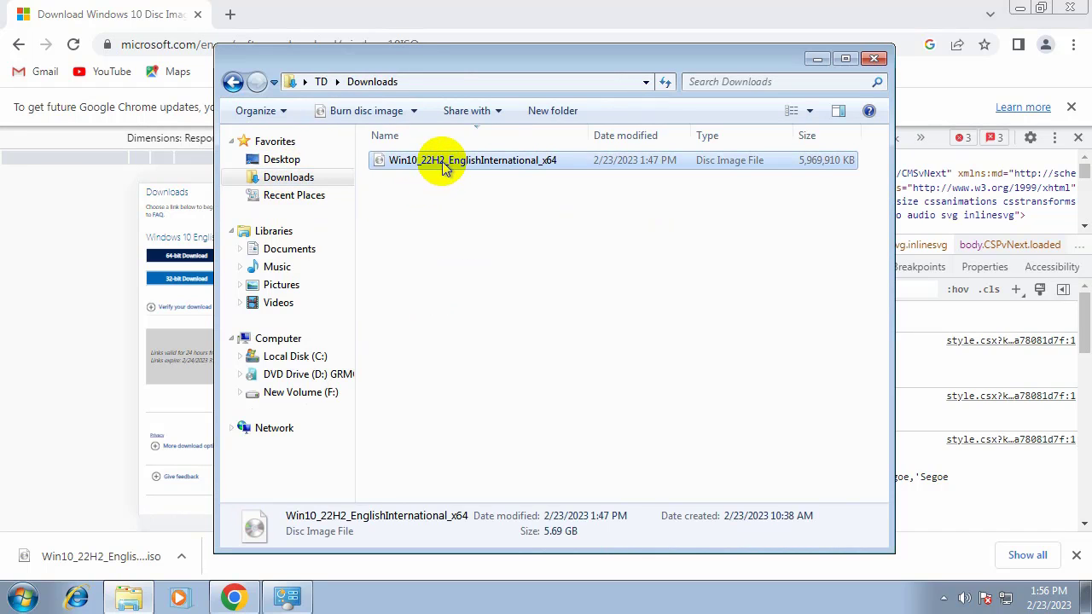
{"action": "right_click", "coordinate": [442, 167]}
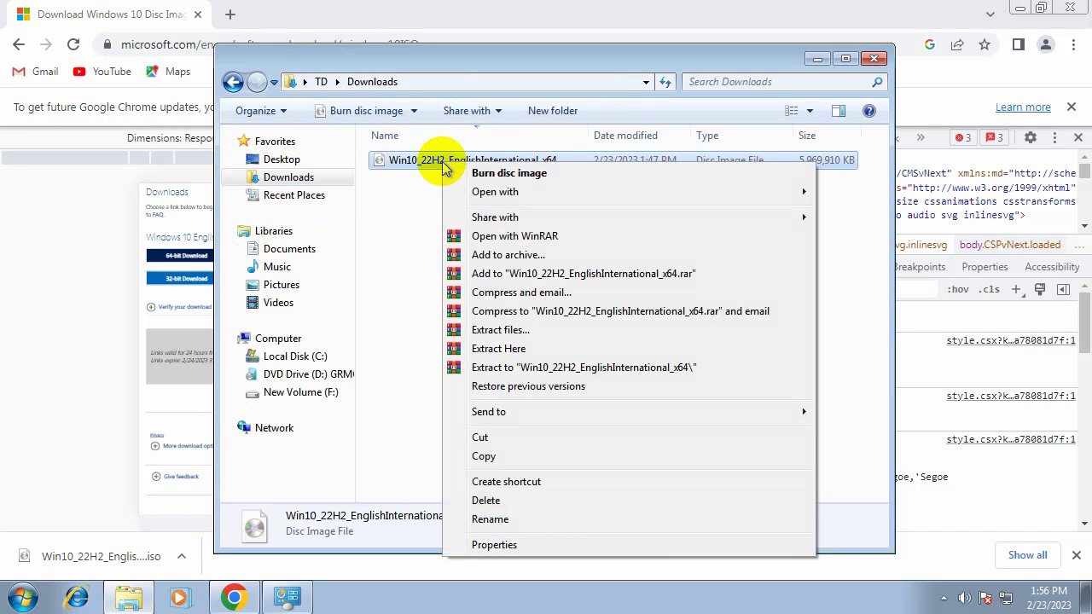
{"action": "left_click", "coordinate": [482, 438]}
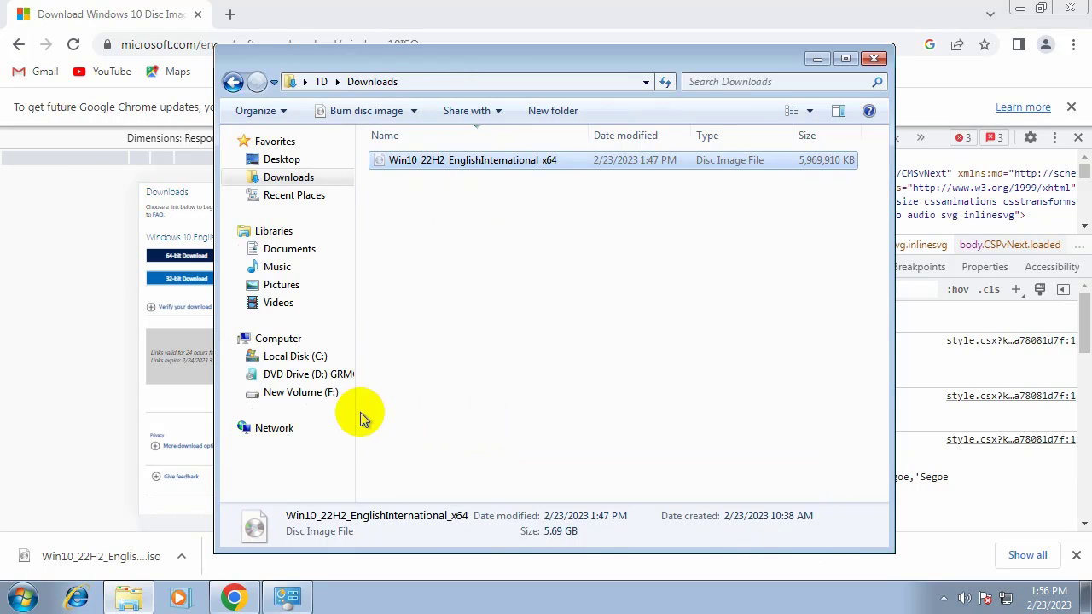
{"action": "left_click", "coordinate": [306, 397]}
{"action": "right_click", "coordinate": [446, 258]}
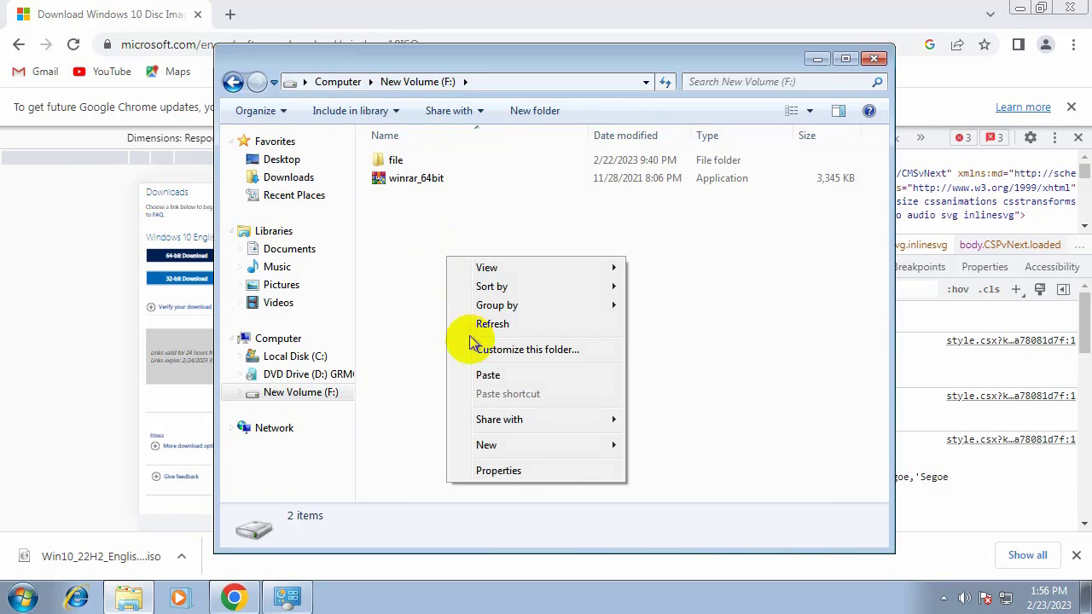
{"action": "left_click", "coordinate": [488, 374]}
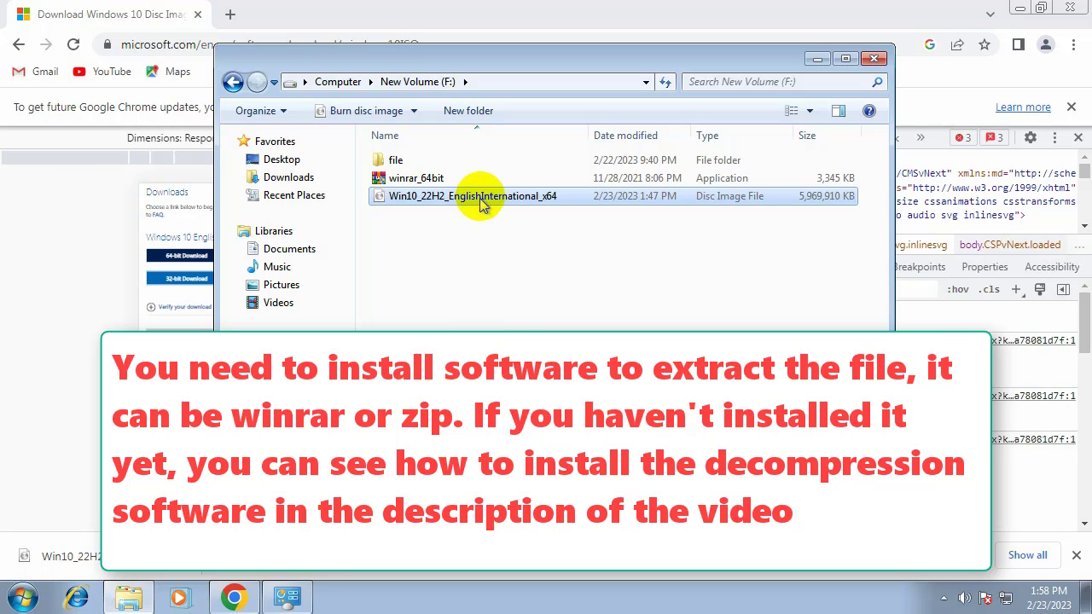
- Extract the disc image with WinRAR into a Win10_22H2_EnglishInternational_x64 folder on New Volume (F:)
{"action": "left_click", "coordinate": [487, 274]}
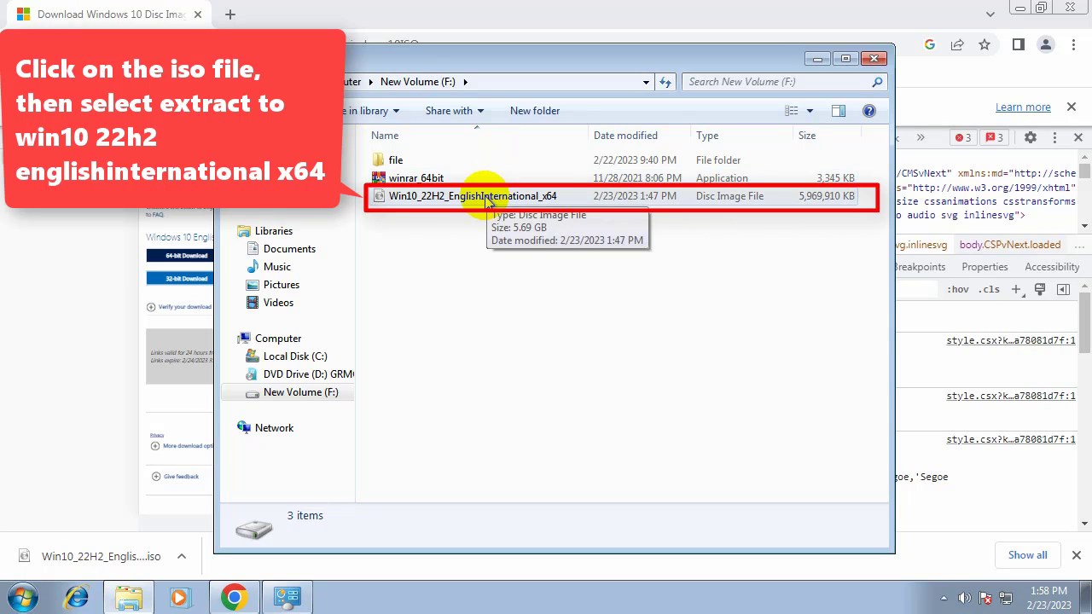
{"action": "right_click", "coordinate": [489, 201]}
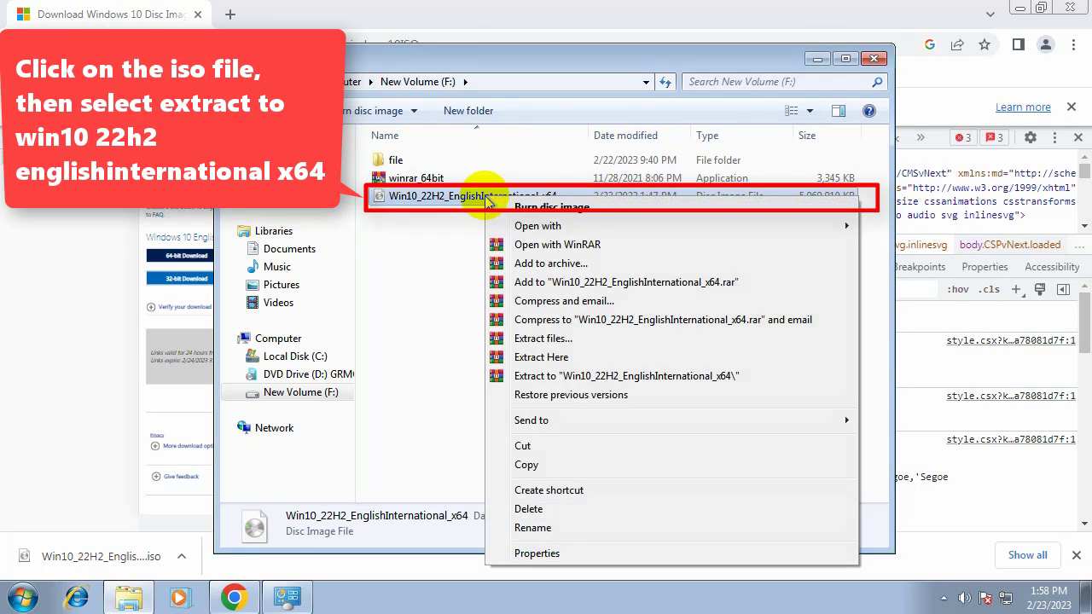
{"action": "left_click", "coordinate": [592, 382]}
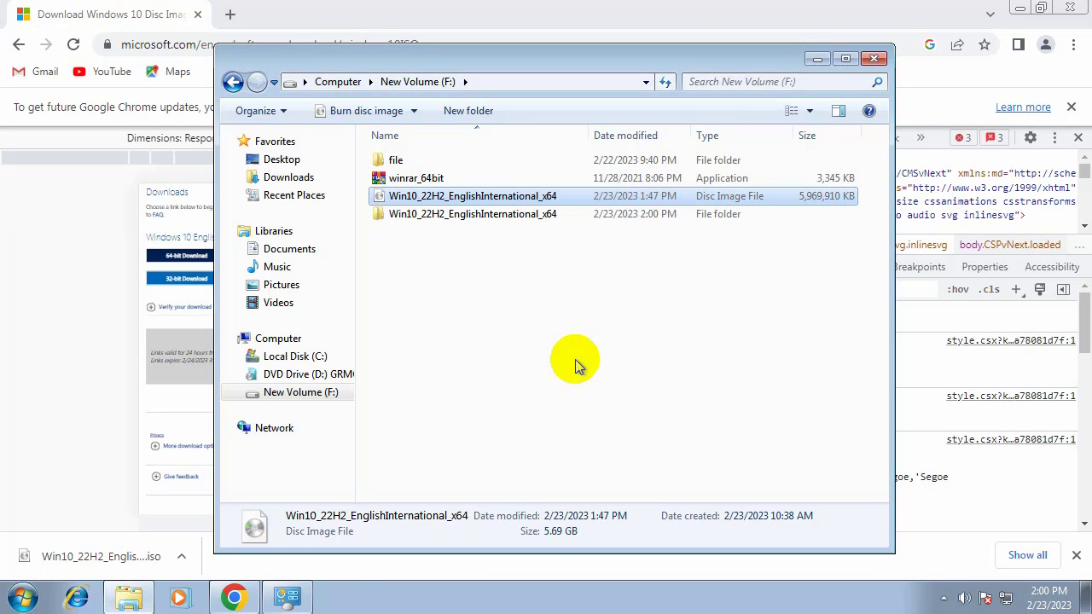
- Run setup from the extracted Win10_22H2_EnglishInternational_x64 folder as administrator, allow it to make changes, and minimize the other open windows
{"action": "left_click", "coordinate": [536, 218]}
{"action": "double_click", "coordinate": [535, 219]}
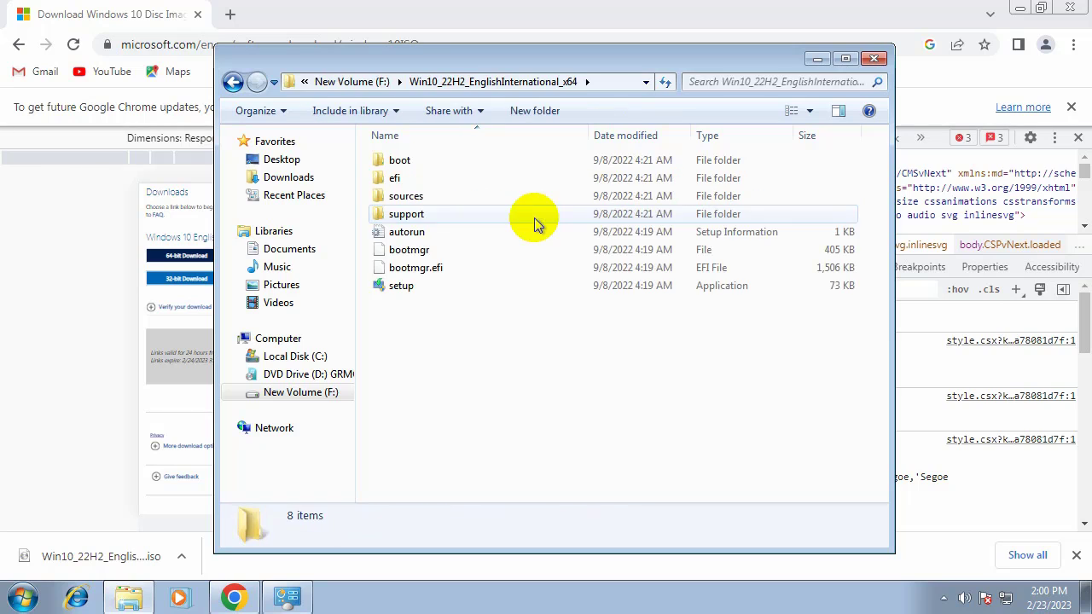
{"action": "right_click", "coordinate": [499, 294]}
{"action": "left_click", "coordinate": [473, 285]}
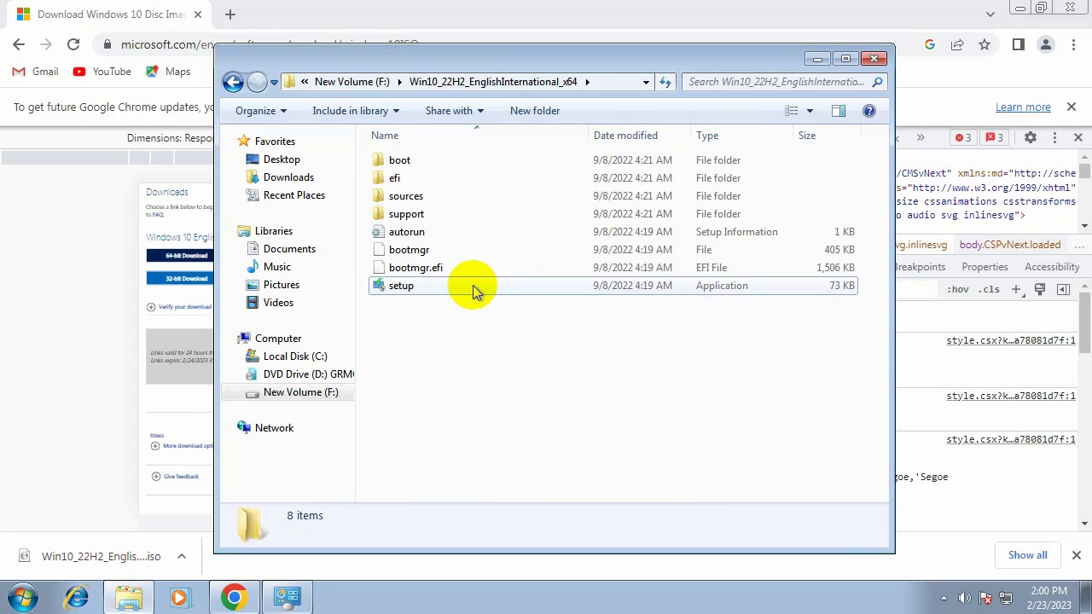
{"action": "left_click", "coordinate": [472, 286]}
{"action": "right_click", "coordinate": [475, 292]}
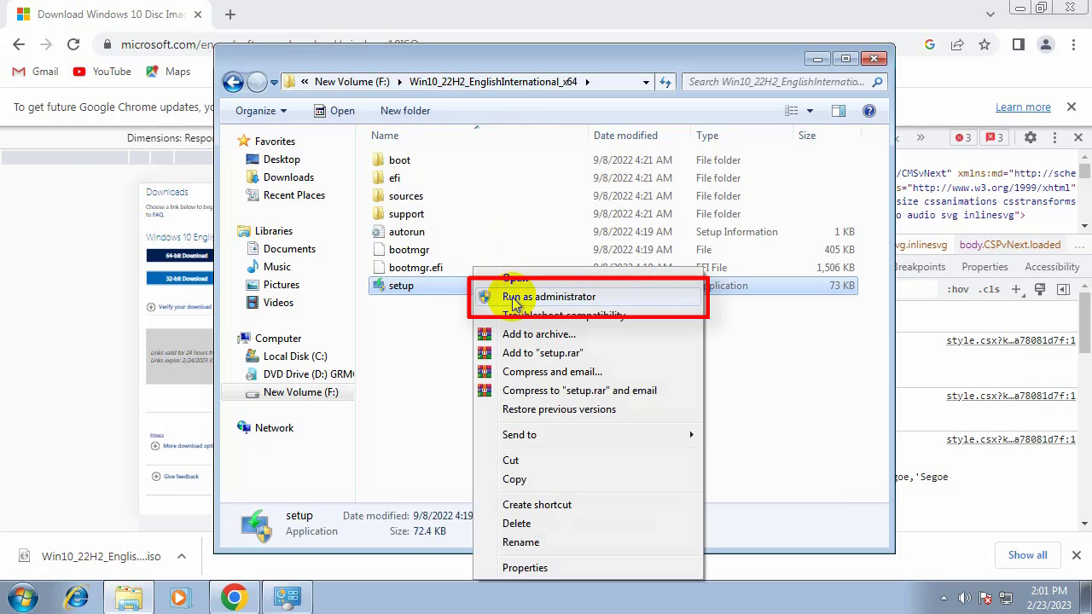
{"action": "left_click", "coordinate": [510, 298]}
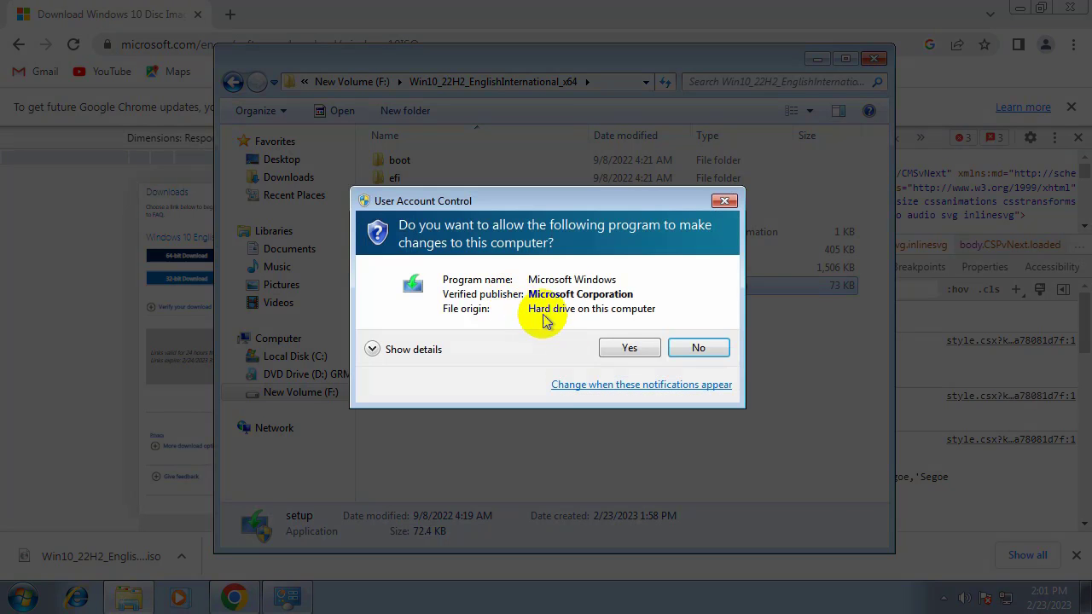
{"action": "left_click", "coordinate": [628, 349]}
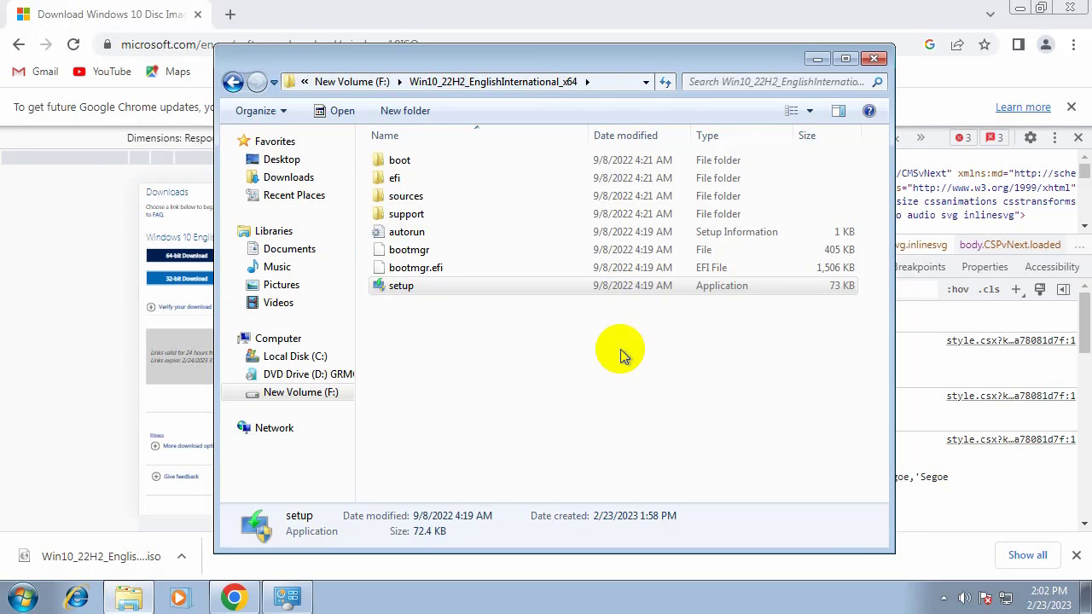
{"action": "left_click", "coordinate": [1020, 7]}
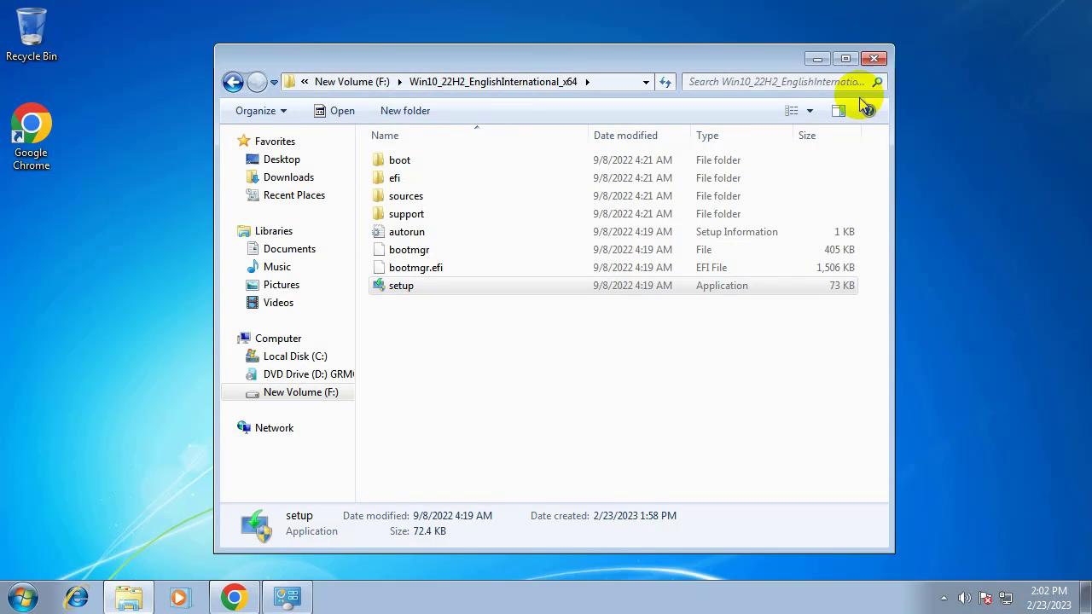
{"action": "left_click", "coordinate": [817, 58]}
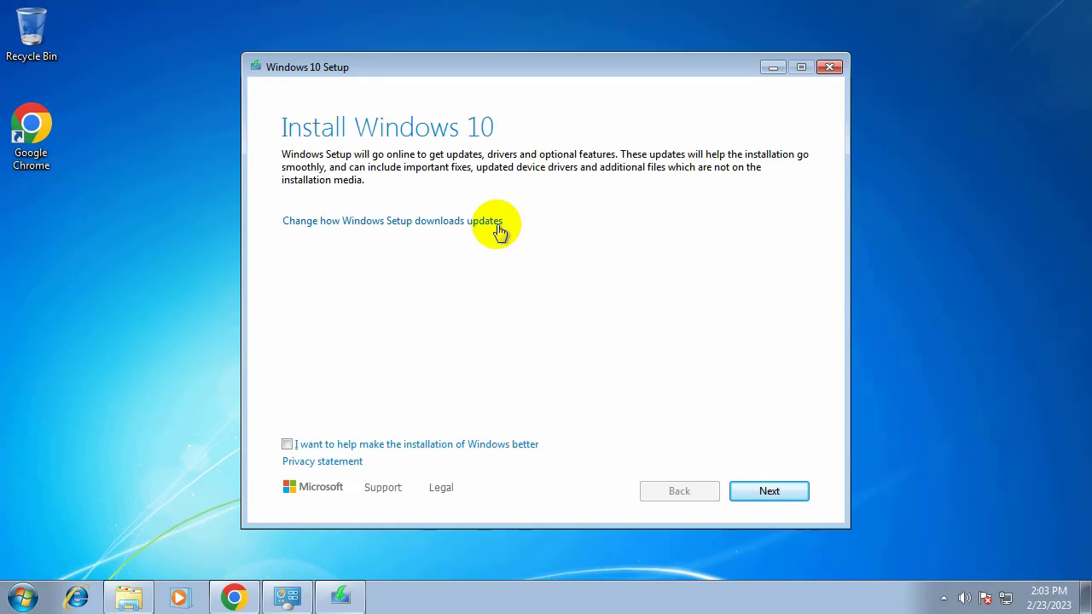
- Change how Windows Setup downloads updates to Not at the moment and continue to the licence terms
{"action": "left_click", "coordinate": [443, 222]}
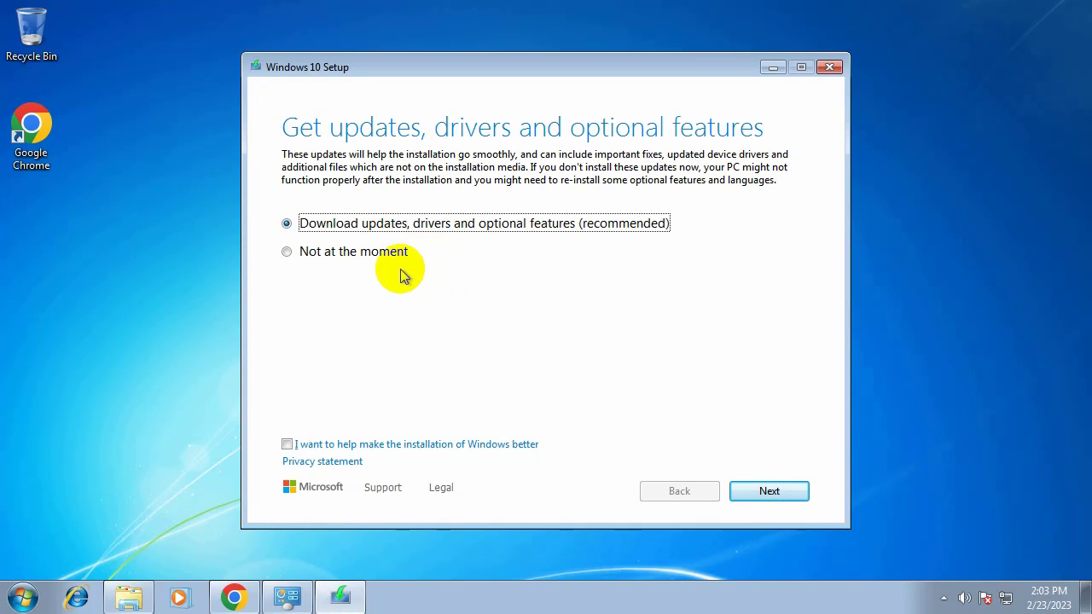
{"action": "left_click", "coordinate": [288, 252]}
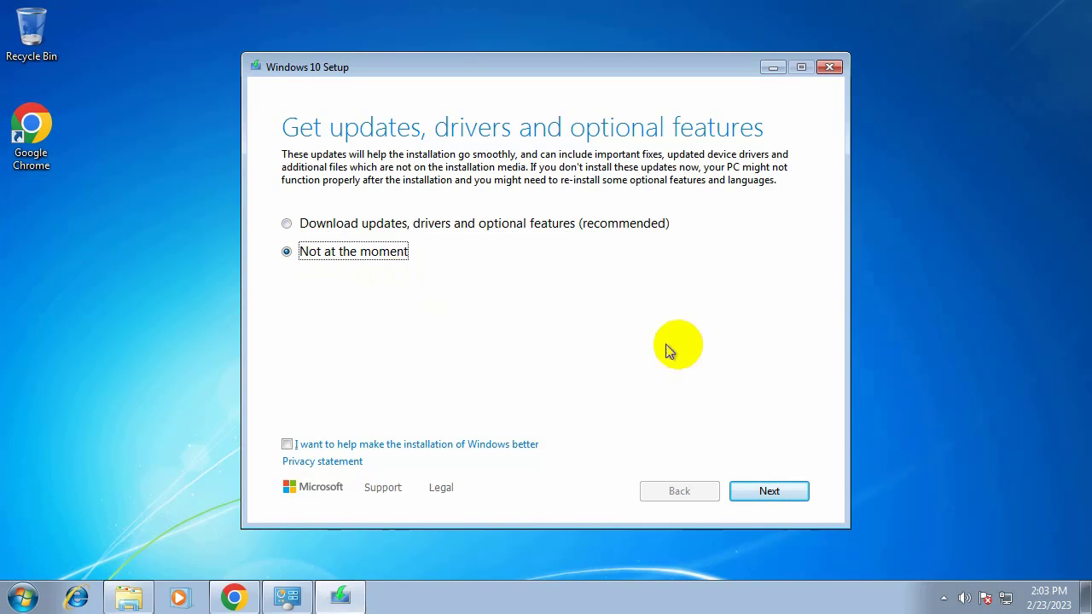
{"action": "left_click", "coordinate": [762, 493]}
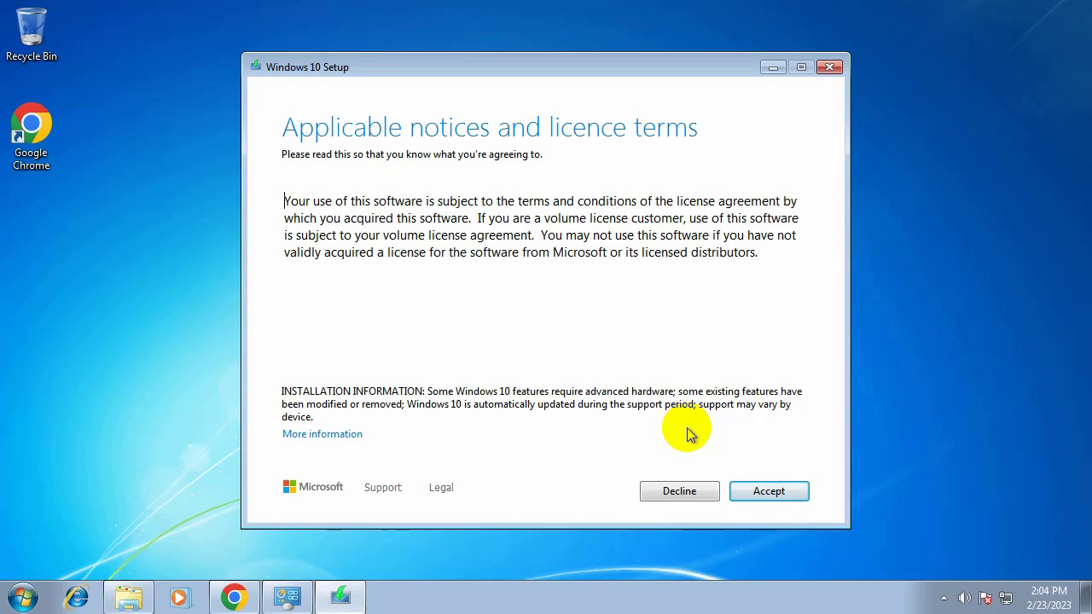
- Accept the Windows 10 licence terms and acknowledge the display language change
{"action": "left_click", "coordinate": [775, 499]}
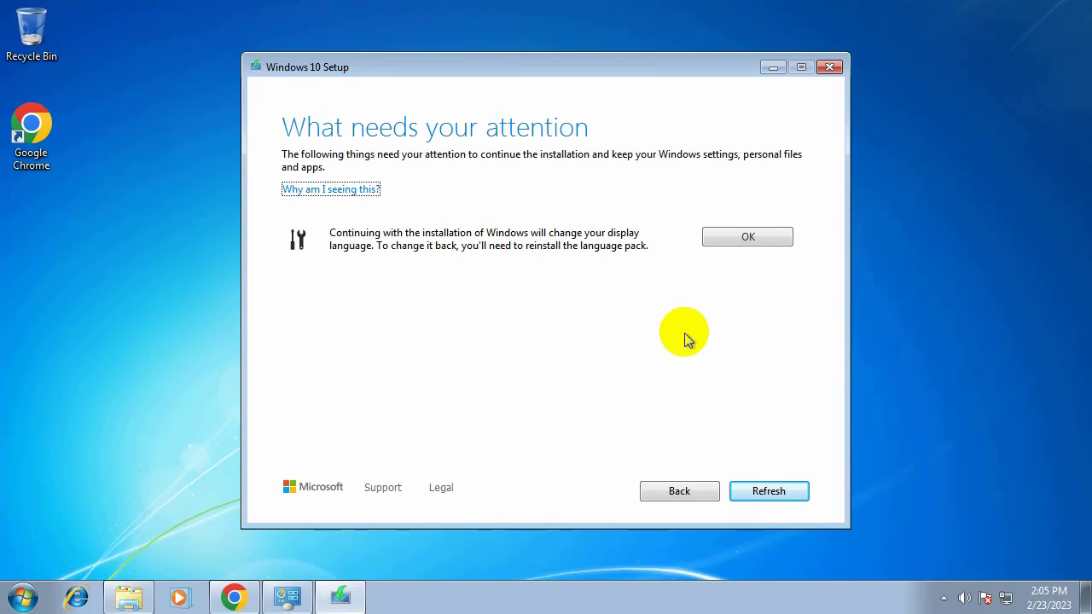
{"action": "left_click", "coordinate": [734, 239]}
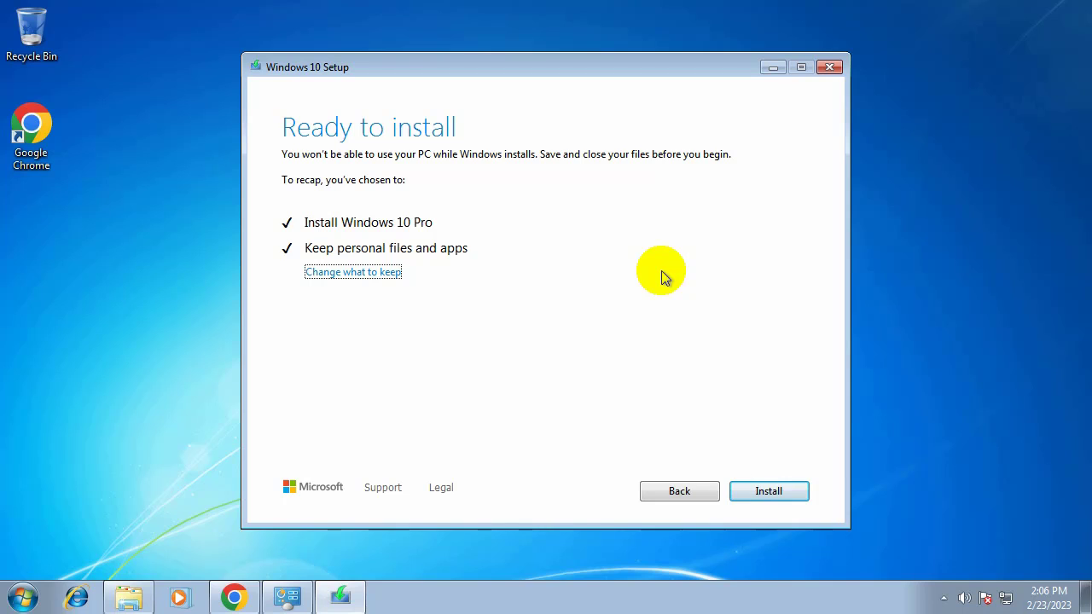
- Confirm Keep personal files and apps as what to keep and start the Windows 10 Pro installation
{"action": "left_click", "coordinate": [380, 280]}
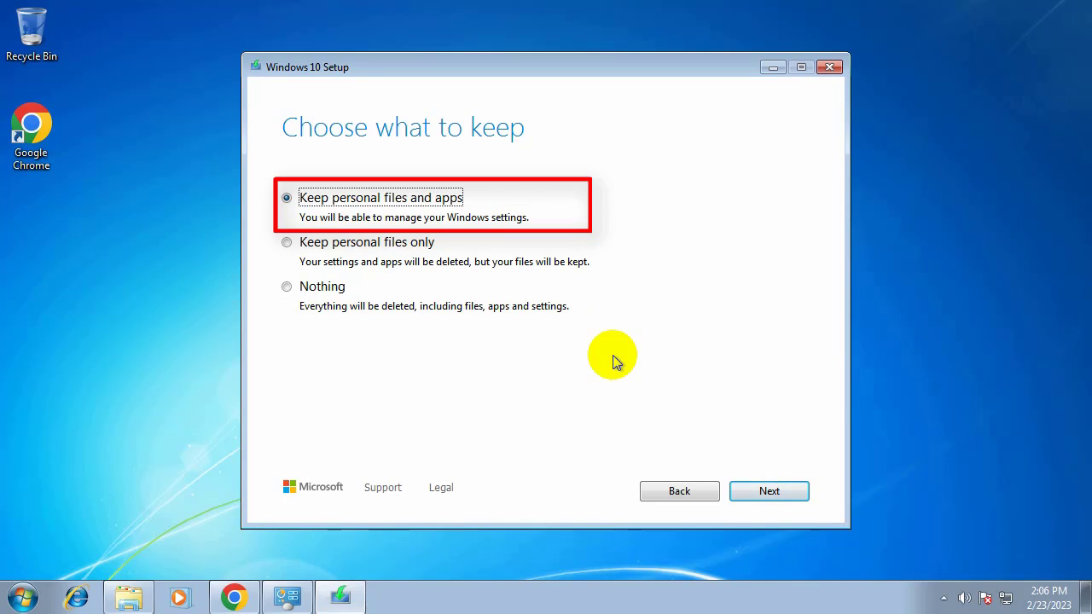
{"action": "left_click", "coordinate": [770, 492]}
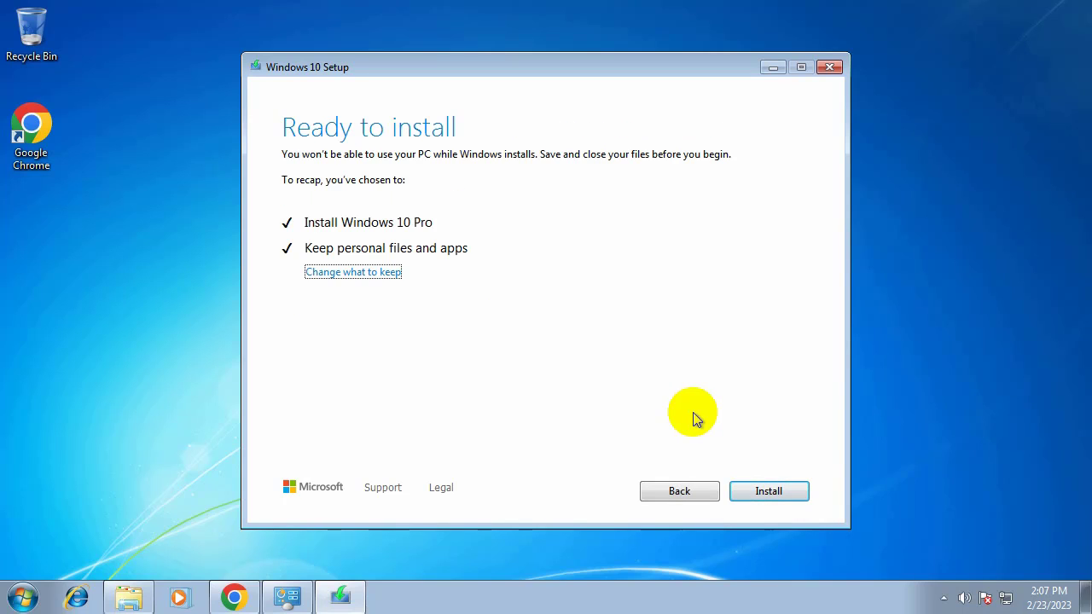
{"action": "left_click", "coordinate": [765, 497]}
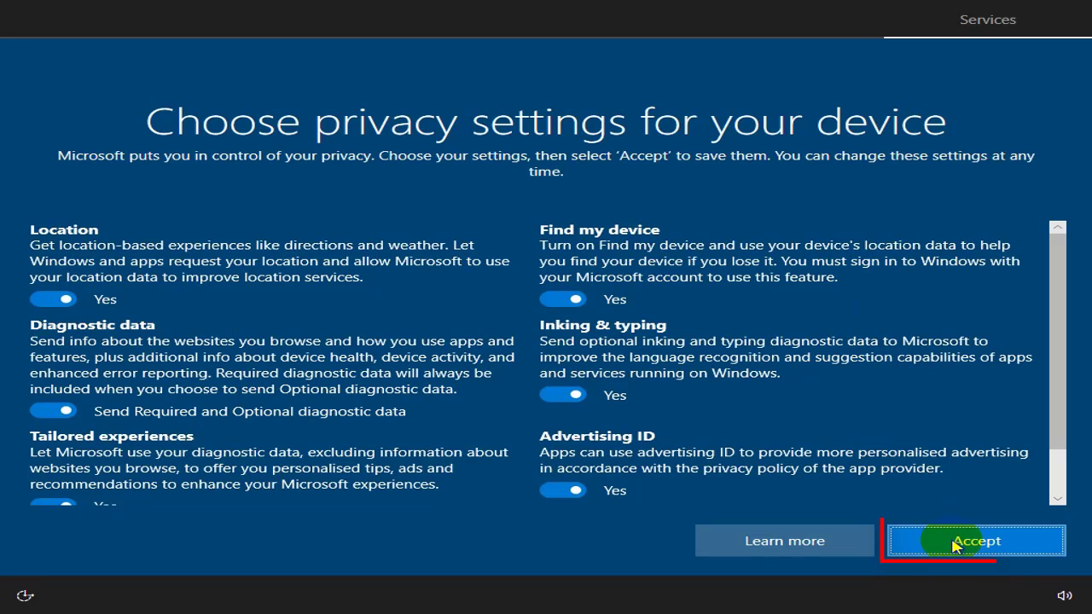
- Accept the default device privacy settings and dismiss the pop-ups on the new desktop
{"action": "left_click", "coordinate": [954, 546]}
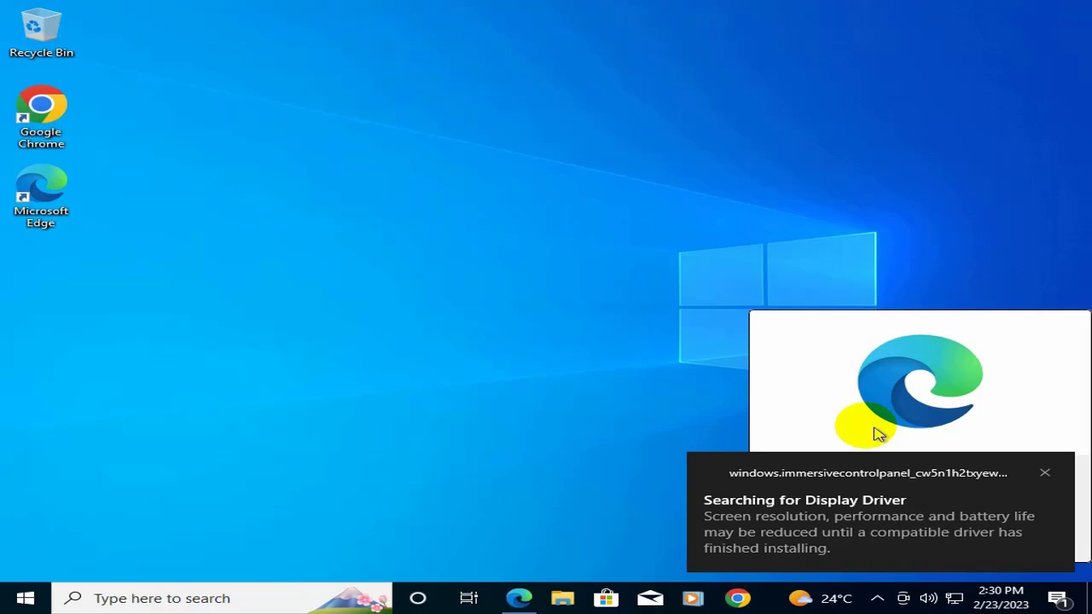
{"action": "left_click", "coordinate": [958, 536]}
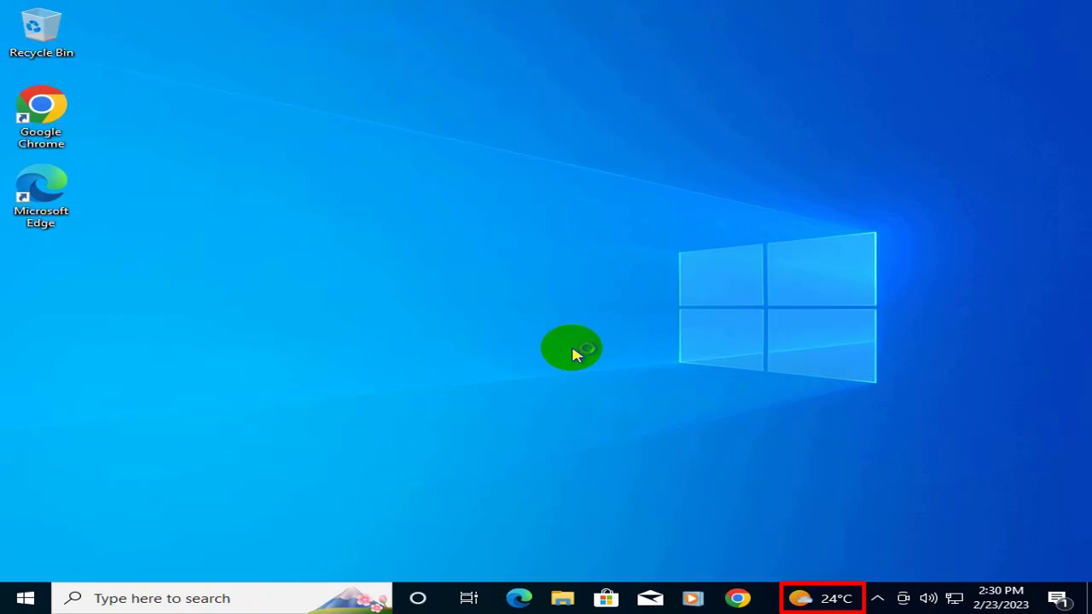
- Turn off News and interests on the taskbar
{"action": "left_click", "coordinate": [806, 601]}
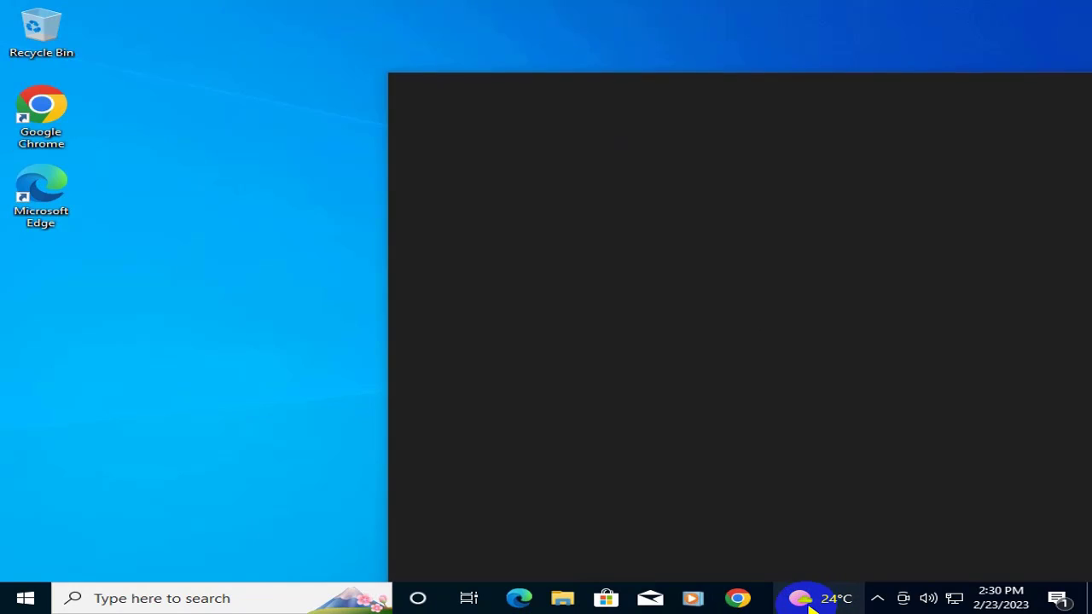
{"action": "left_click", "coordinate": [763, 605]}
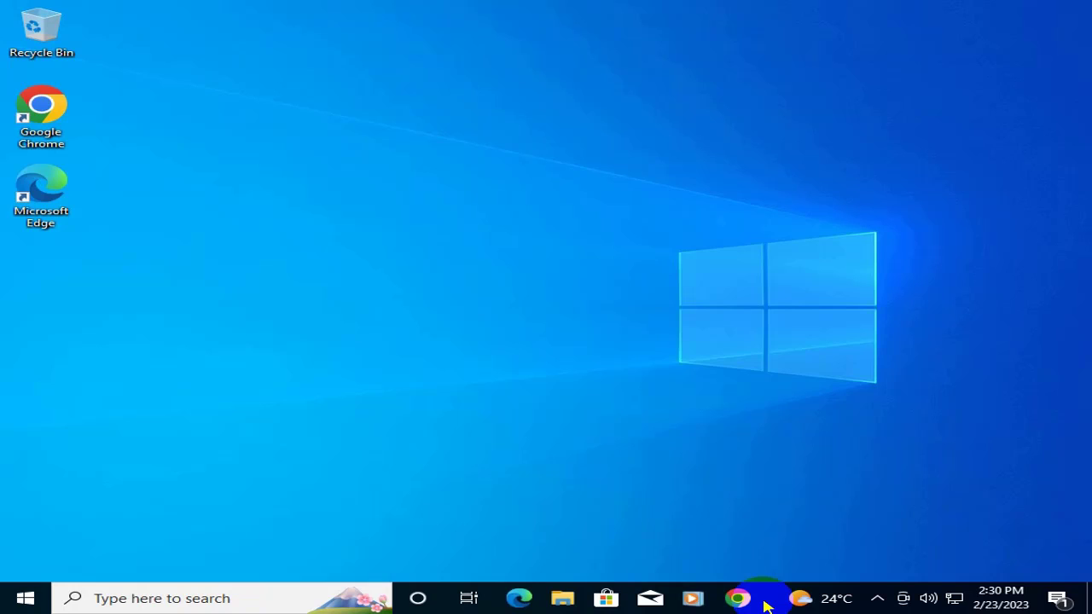
{"action": "right_click", "coordinate": [771, 603]}
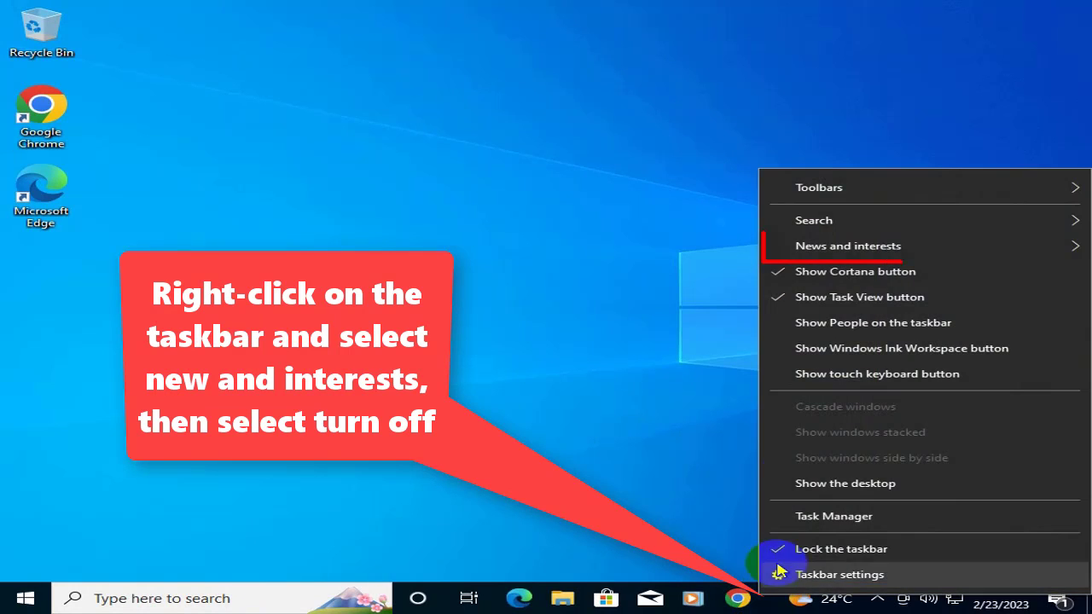
{"action": "left_click", "coordinate": [801, 247]}
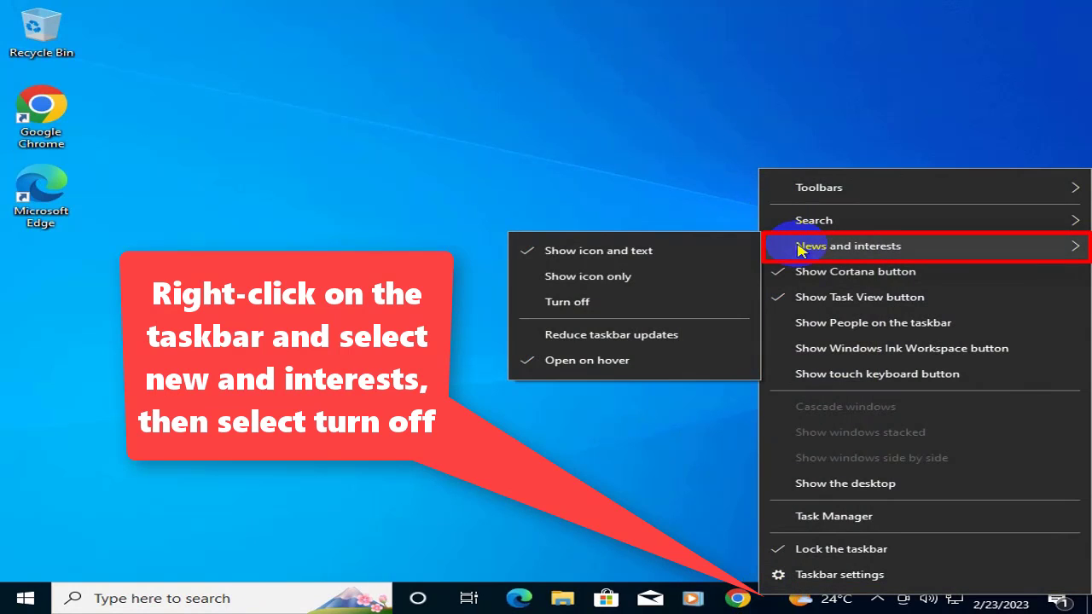
{"action": "left_click", "coordinate": [656, 301]}
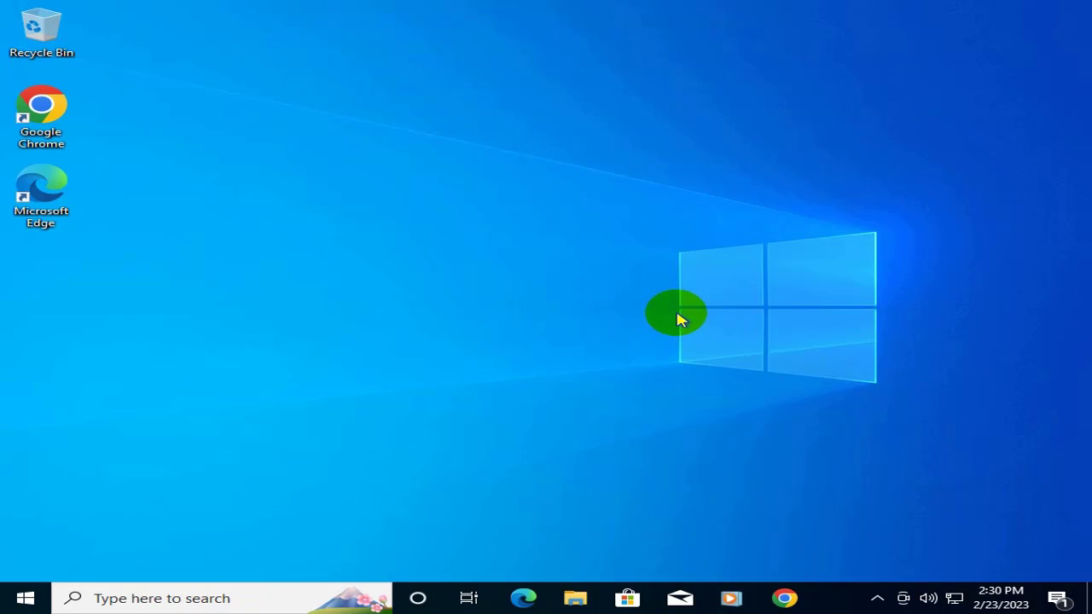
- Check for updates on the Windows Update page under Update & Security in Settings
{"action": "left_click", "coordinate": [23, 605]}
{"action": "mouse_move", "coordinate": [24, 523]}
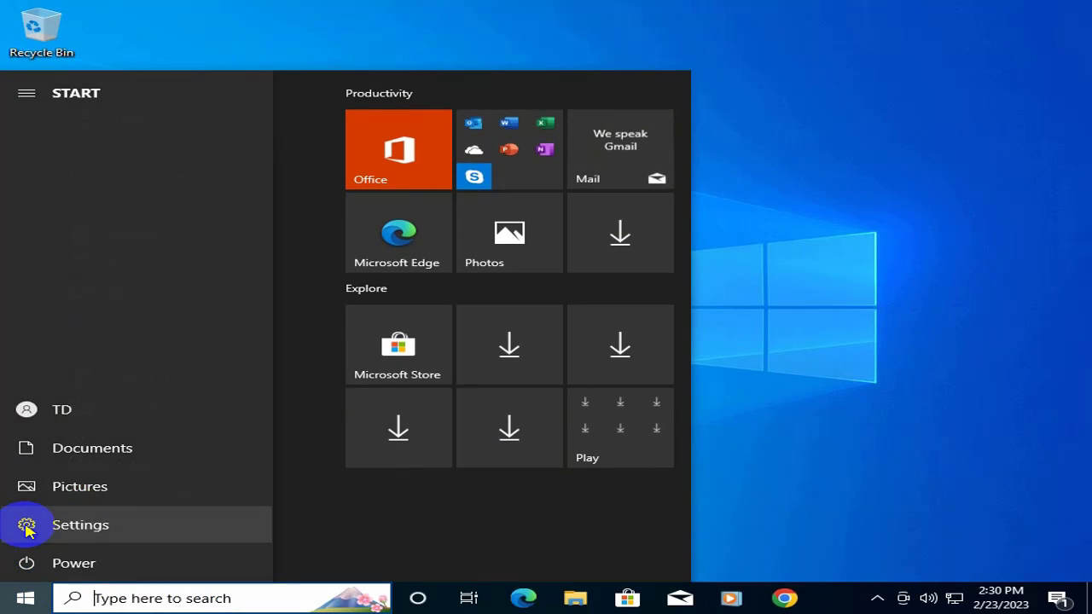
{"action": "left_click", "coordinate": [111, 527]}
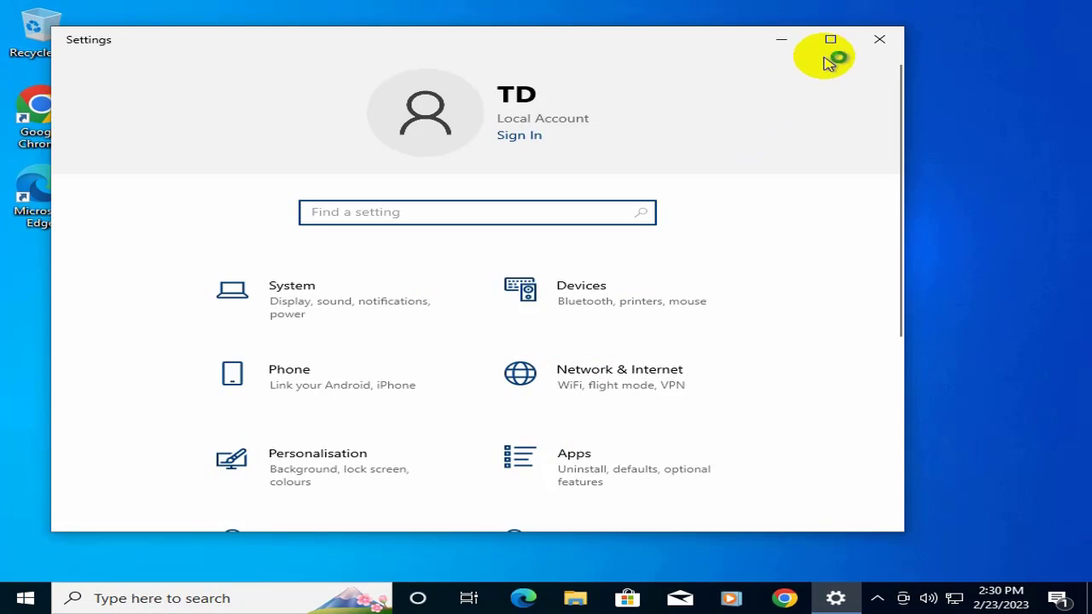
{"action": "left_click", "coordinate": [829, 39]}
{"action": "scroll", "coordinate": [755, 252], "scroll_direction": "down", "scroll_amount": 1}
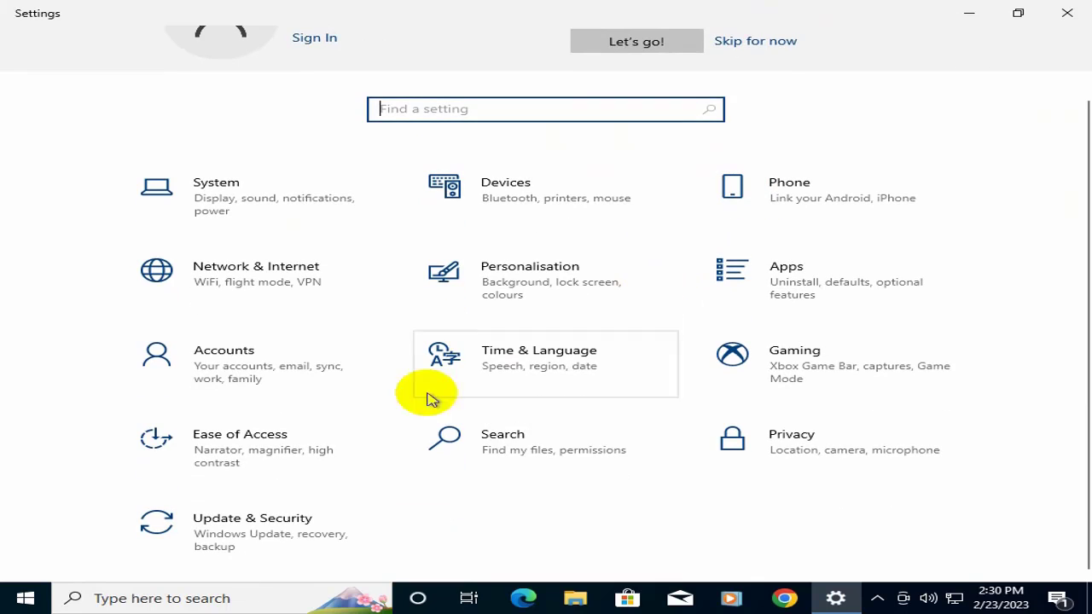
{"action": "left_click", "coordinate": [320, 533]}
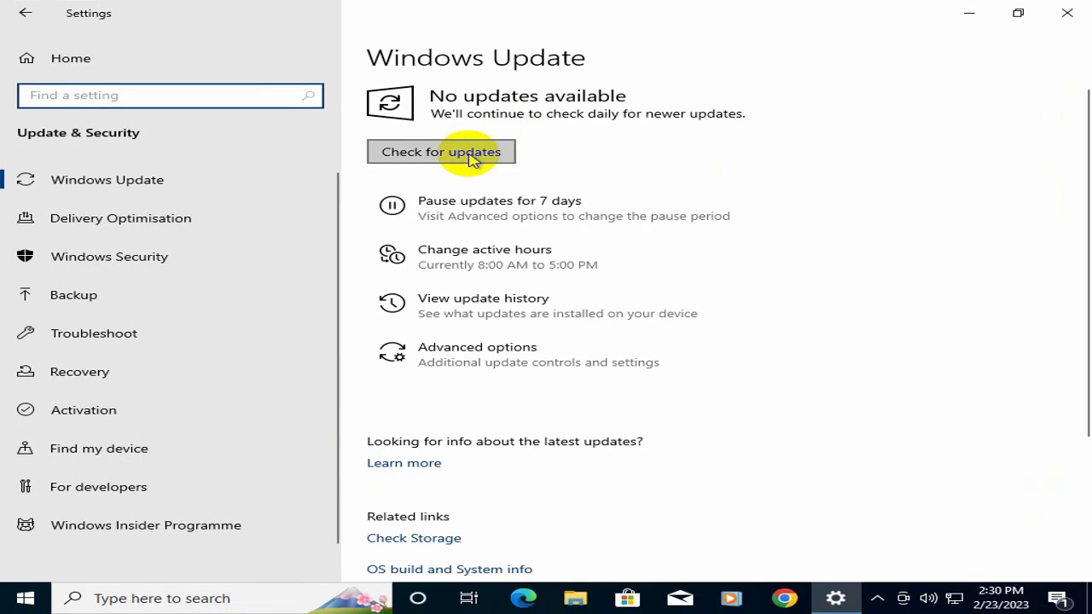
{"action": "left_click", "coordinate": [406, 152]}
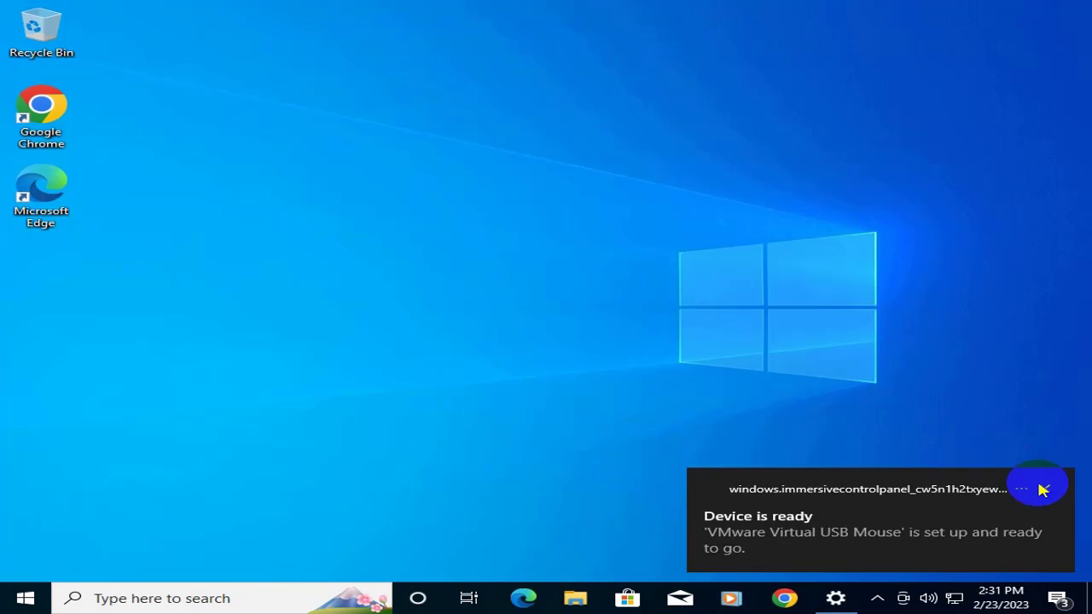
- Dismiss the device notification and open Local Disk (C:) in File Explorer to look for the Windows.old folder
{"action": "left_click", "coordinate": [1043, 490]}
{"action": "left_click", "coordinate": [575, 598]}
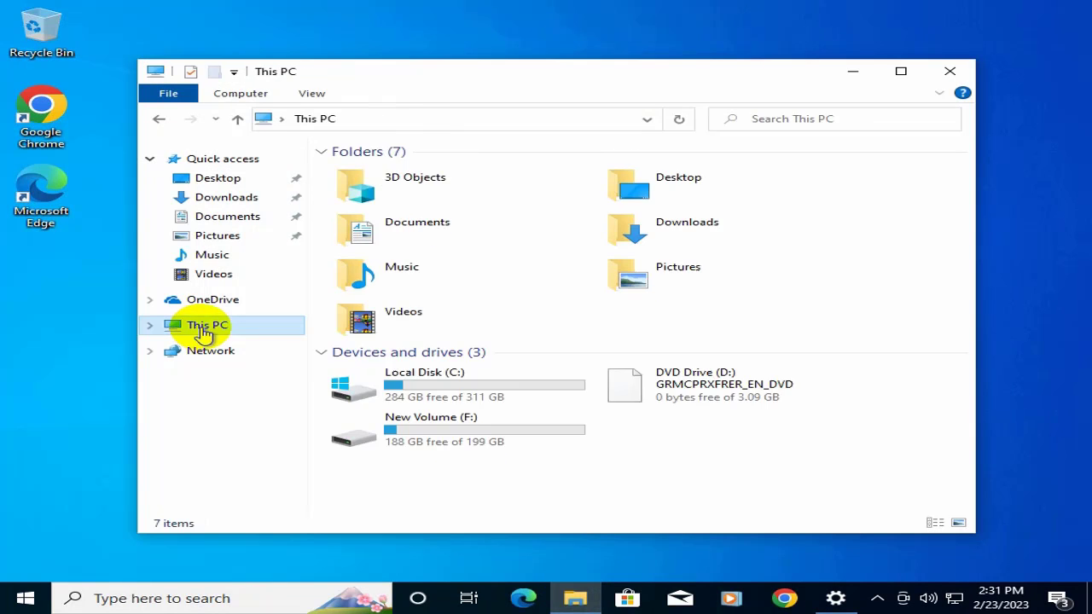
{"action": "double_click", "coordinate": [378, 378]}
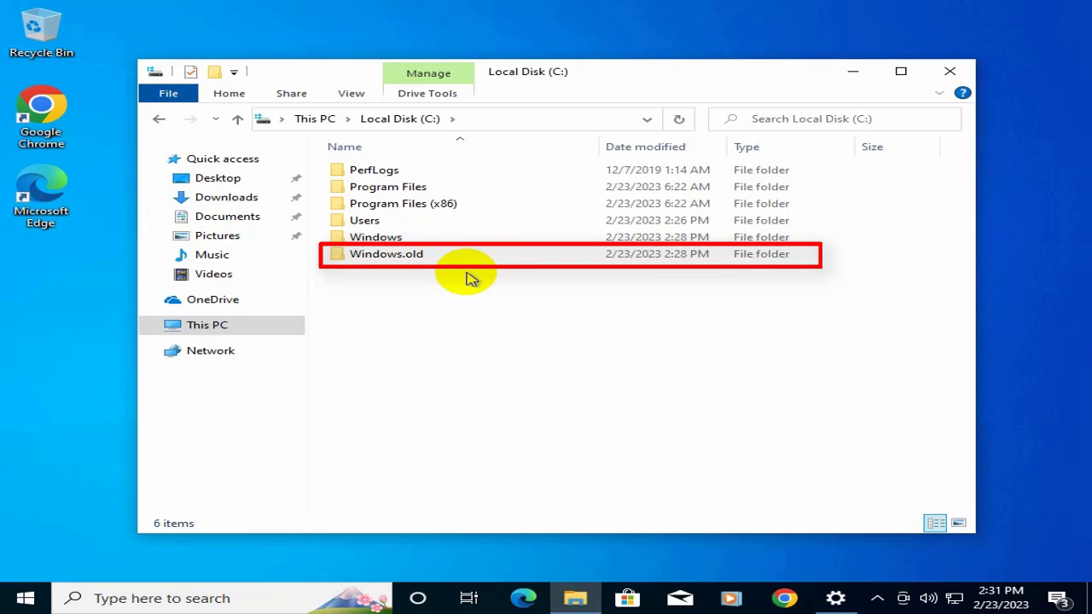
- View the Go back to Windows 7 option on the Recovery page of Settings, and close Settings and File Explorer
{"action": "left_click", "coordinate": [26, 601]}
{"action": "mouse_move", "coordinate": [25, 539]}
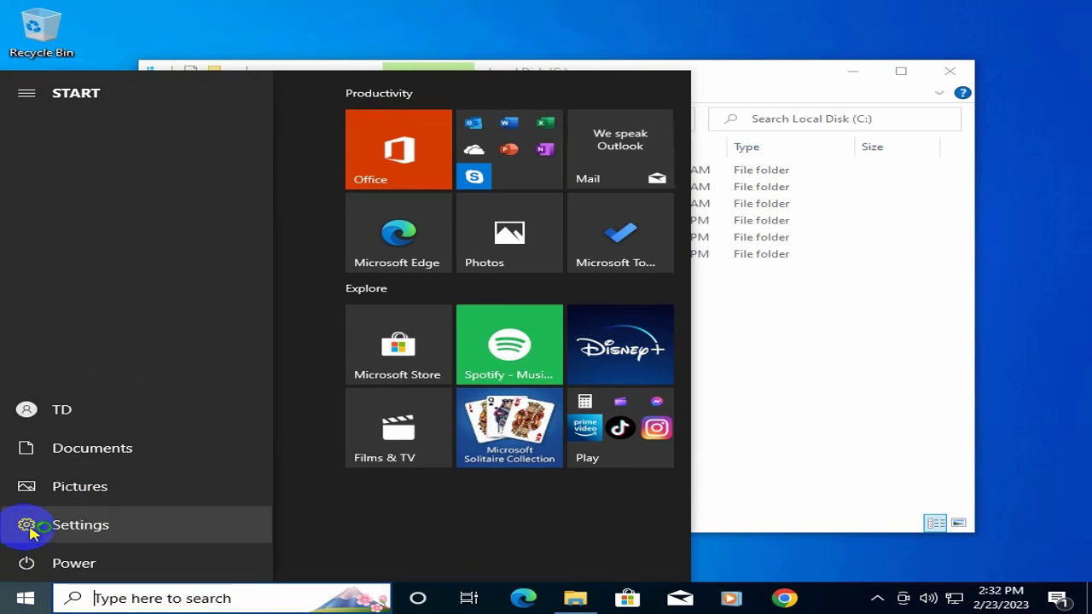
{"action": "left_click", "coordinate": [75, 530]}
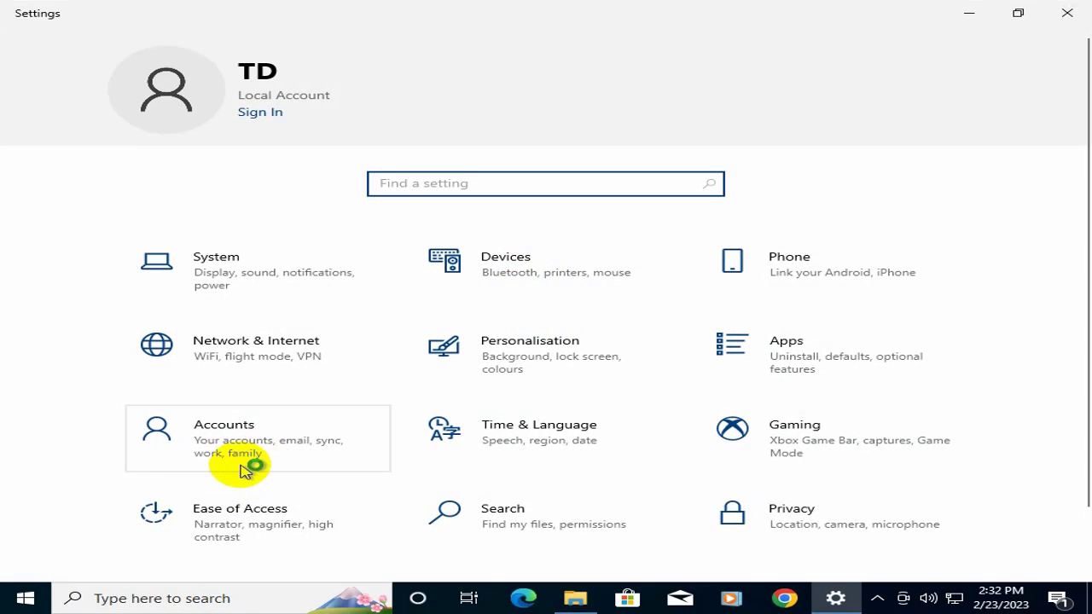
{"action": "scroll", "coordinate": [258, 487], "scroll_direction": "down", "scroll_amount": 1}
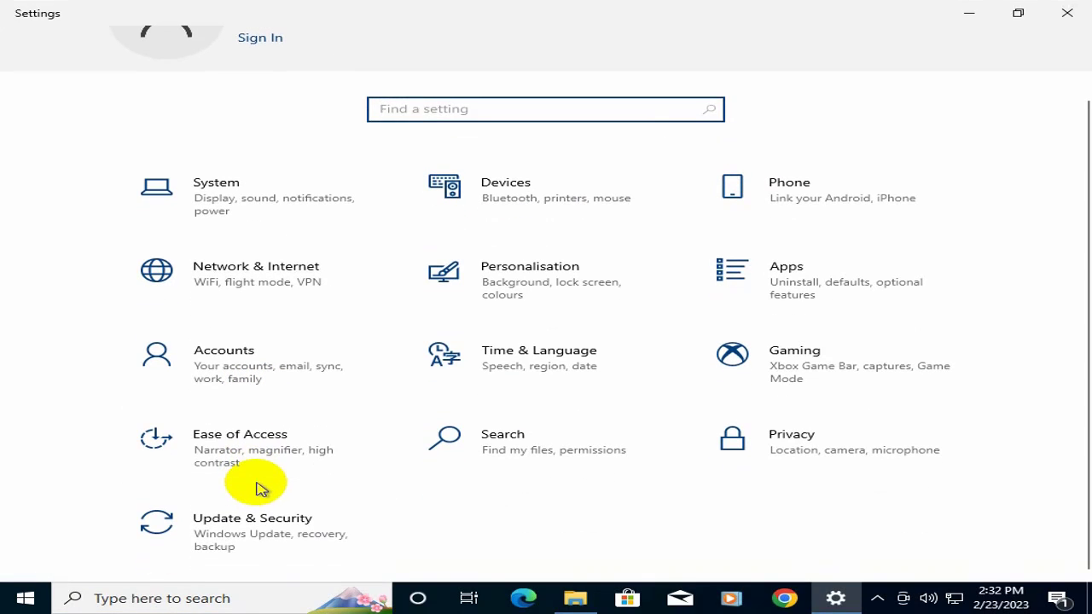
{"action": "left_click", "coordinate": [284, 533]}
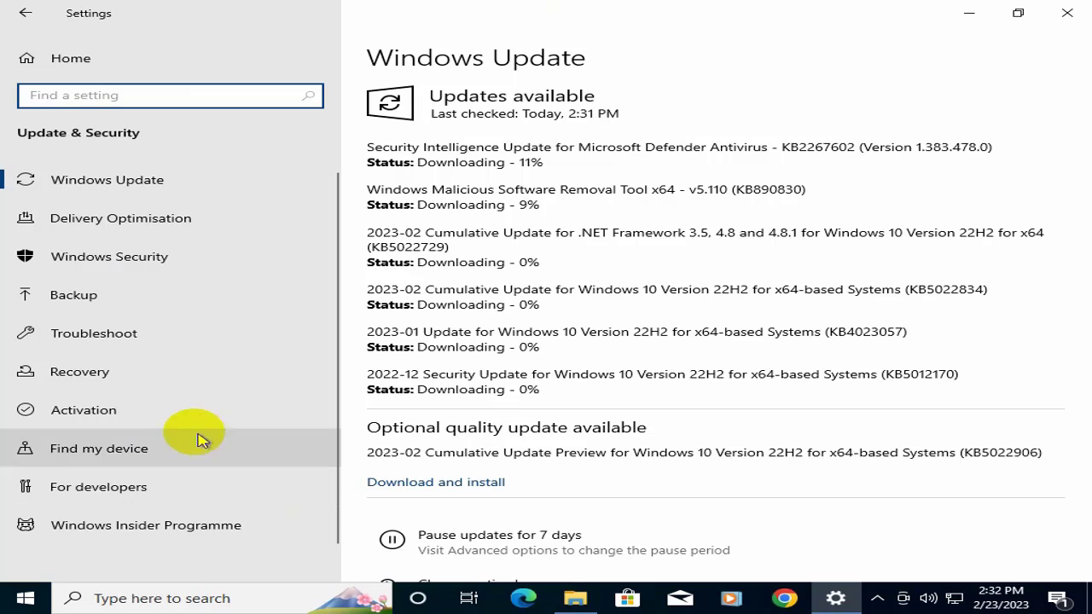
{"action": "left_click", "coordinate": [124, 381]}
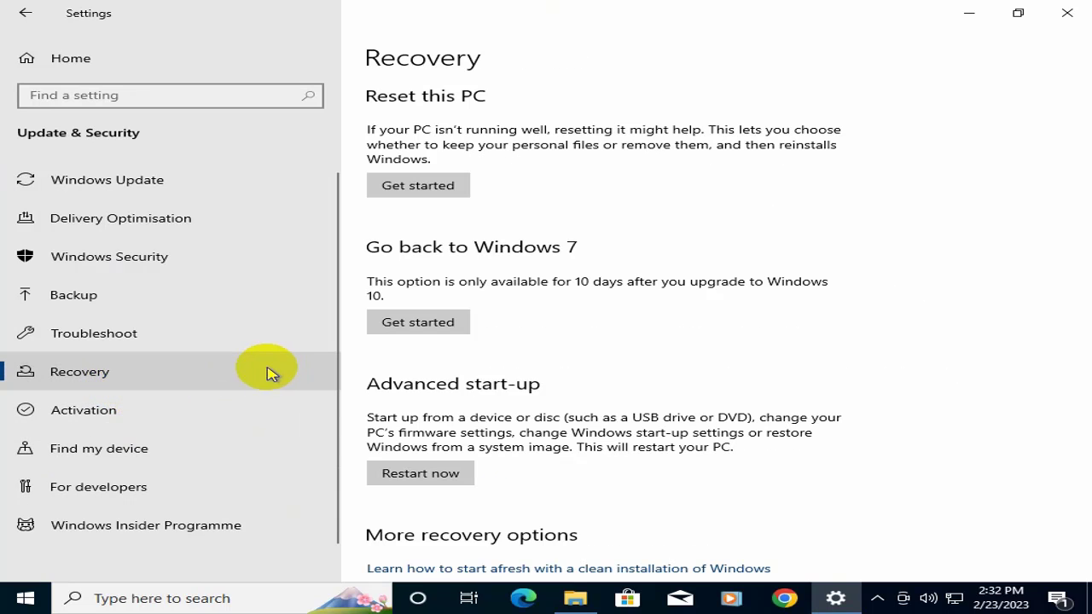
{"action": "left_click", "coordinate": [556, 352]}
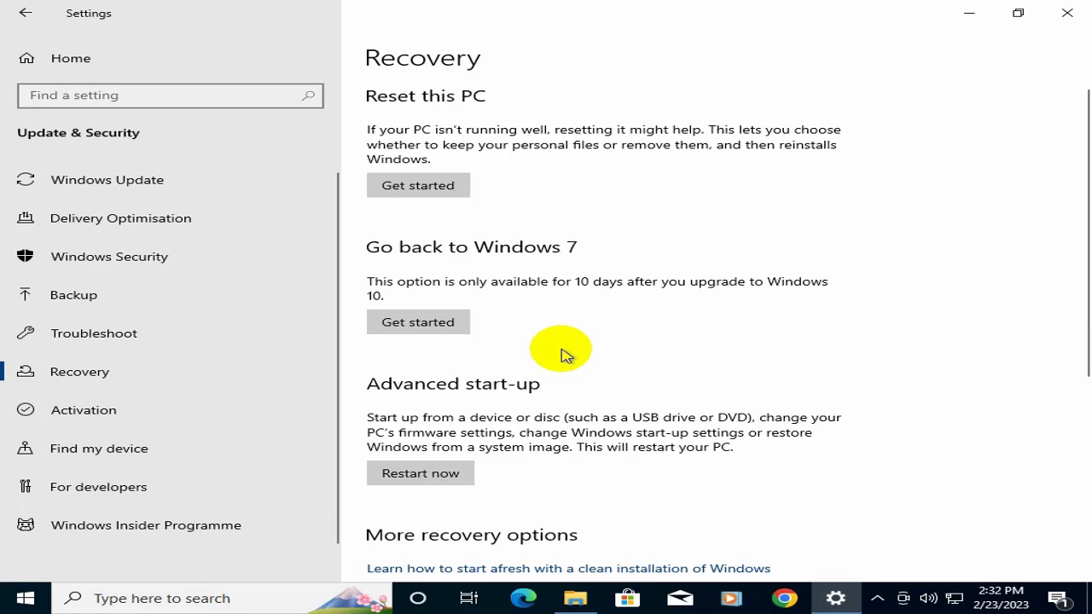
{"action": "left_click", "coordinate": [1067, 12]}
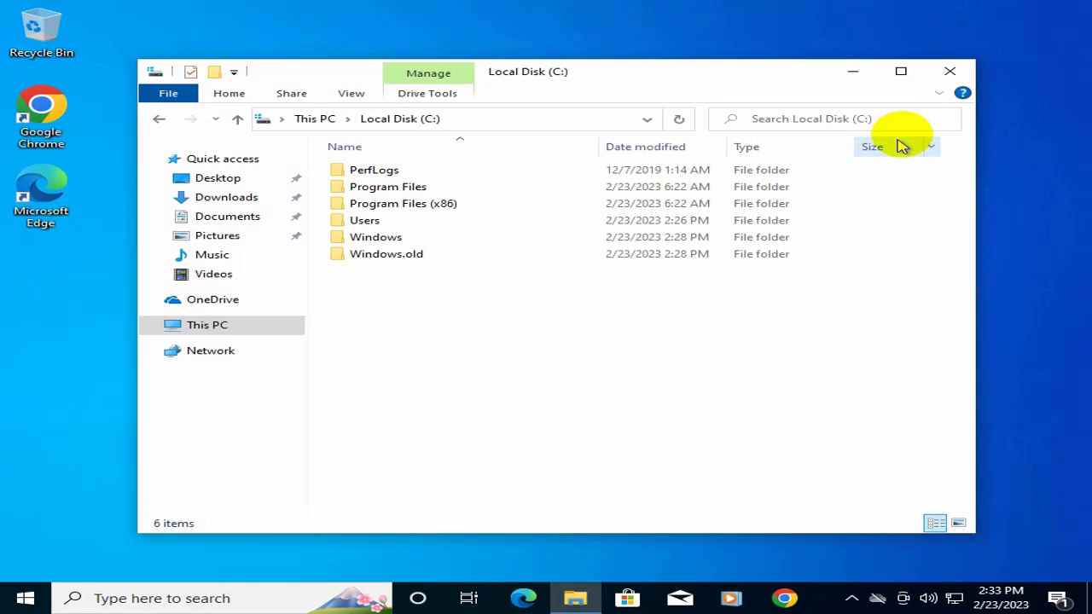
{"action": "left_click", "coordinate": [950, 74]}
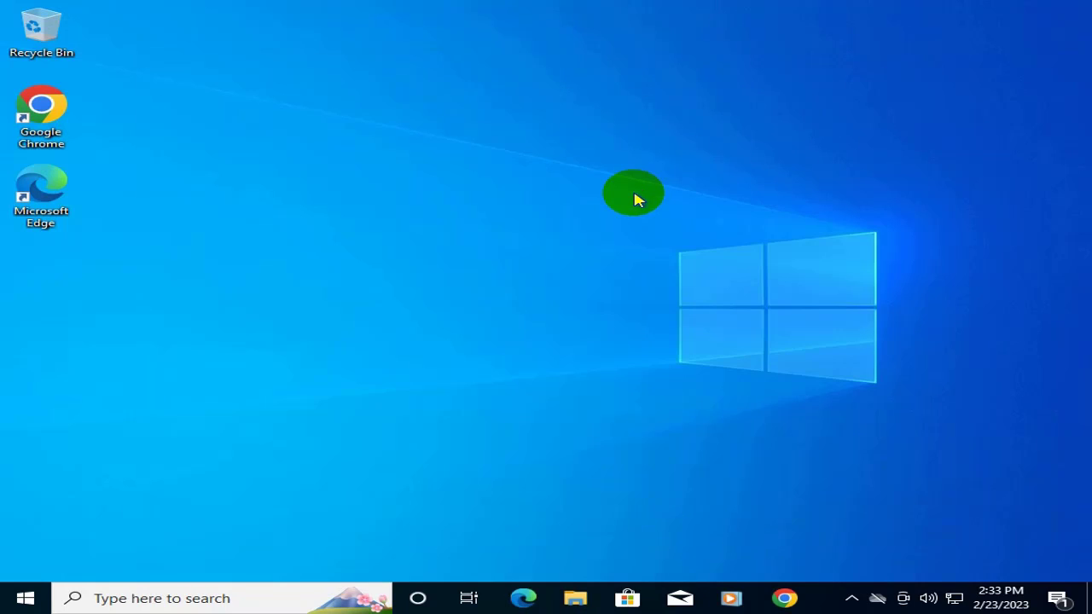